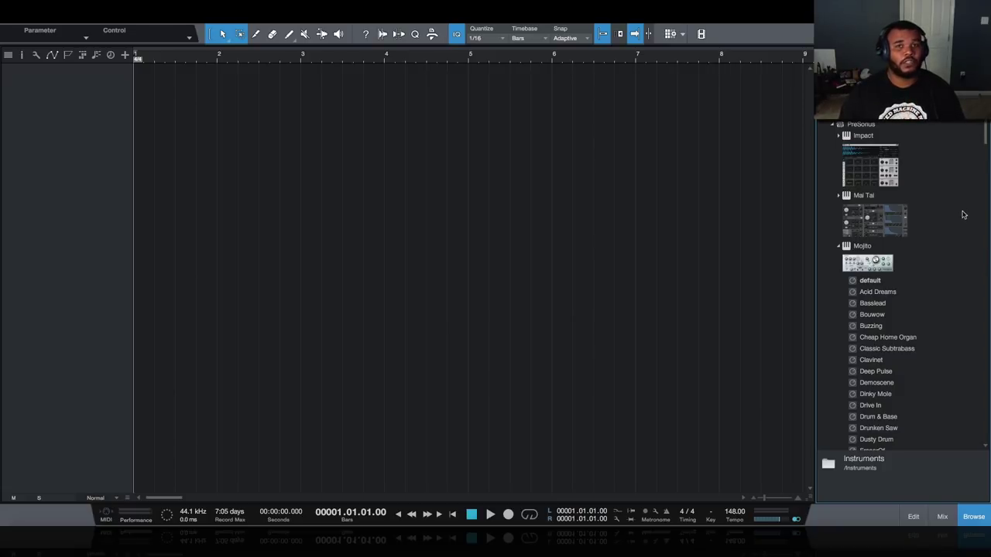
Step: Add an EZkeys instrument track to the empty arrangement
scroll(920, 225, "down", 20)
scroll(919, 224, "down", 5)
scroll(920, 224, "up", 3)
scroll(920, 225, "down", 6)
left_click_drag(871, 401, 95, 95)
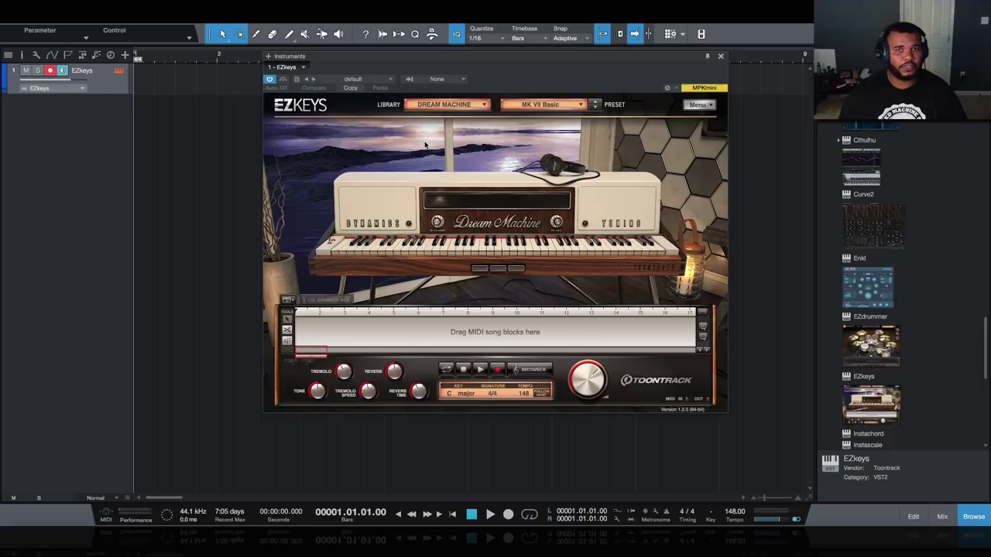
Step: Set the key to D# minor in EZkeys and to D#m for the whole song
left_click(465, 393)
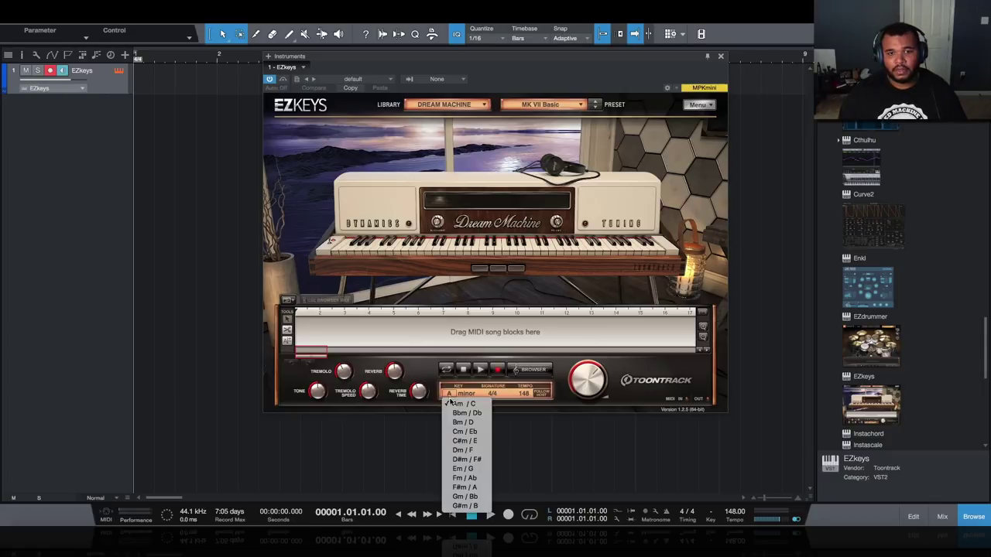
left_click(467, 464)
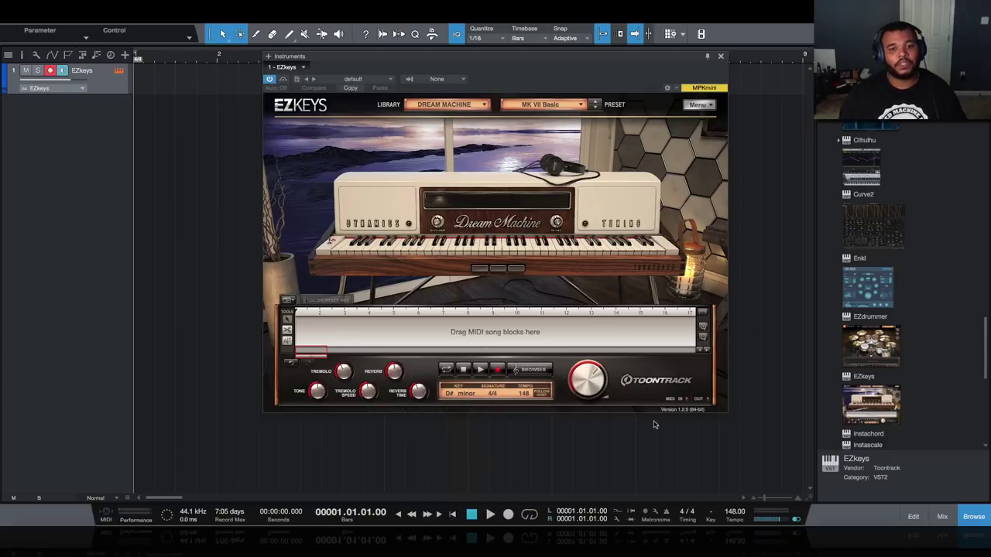
left_click(710, 518)
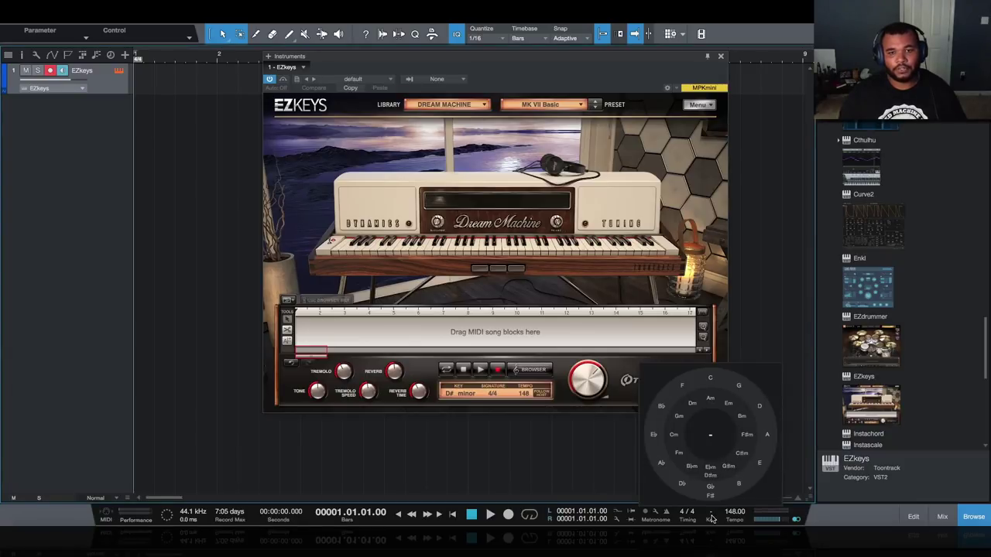
left_click(708, 472)
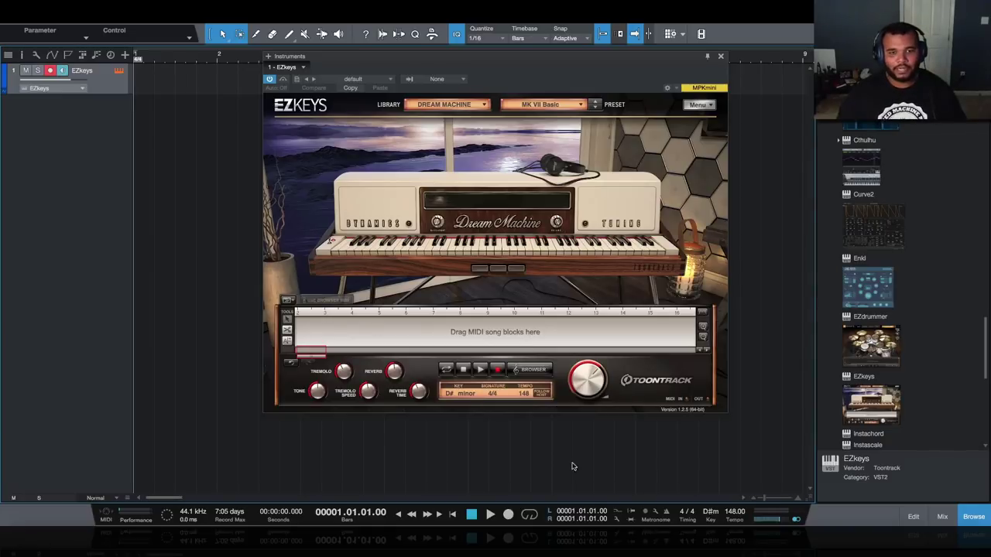
Step: Lay out D#m chord blocks on the EZkeys song track, with two blocks shortened to half a bar from bar 2
left_click(287, 299)
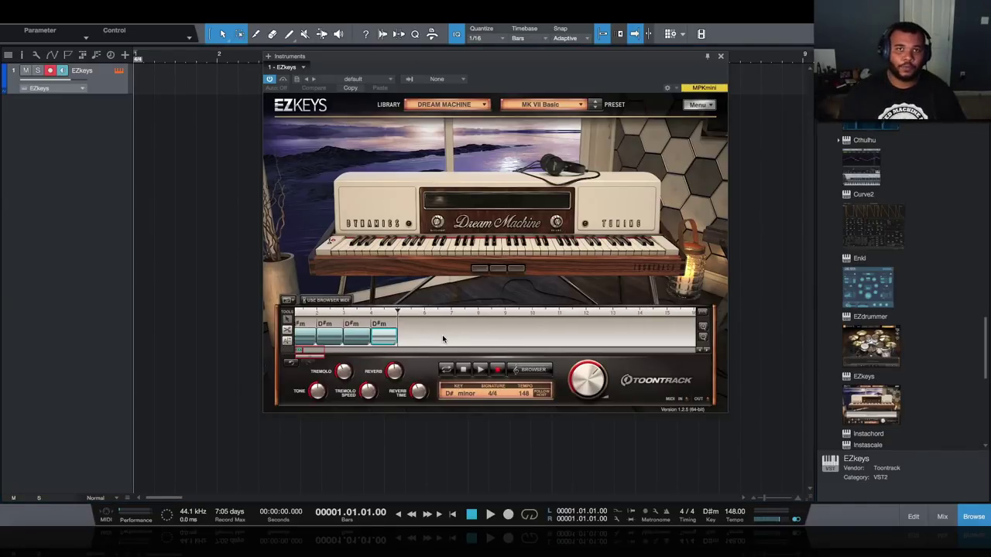
left_click(462, 343)
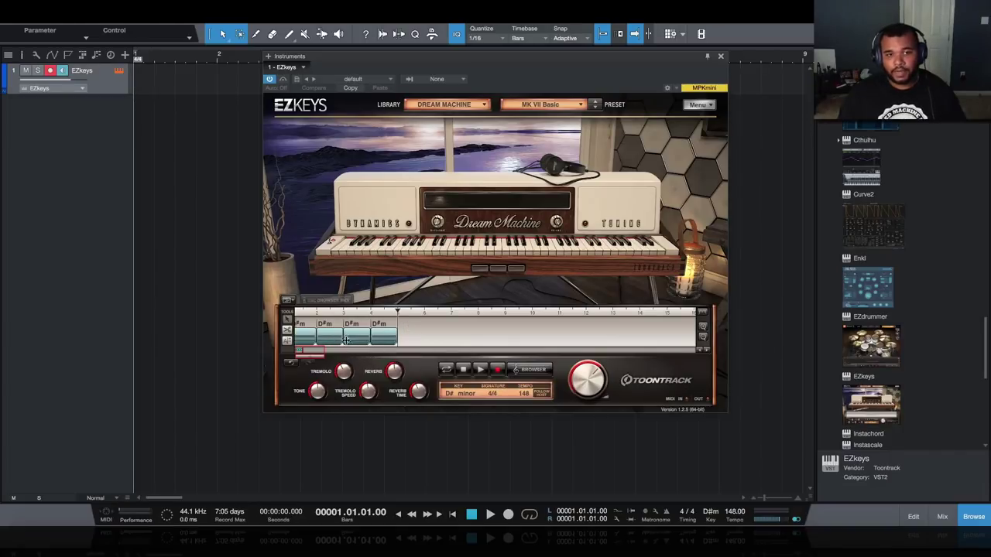
mouse_move(341, 339)
left_mouse_down()
mouse_move(329, 338)
mouse_move(345, 334)
left_mouse_up()
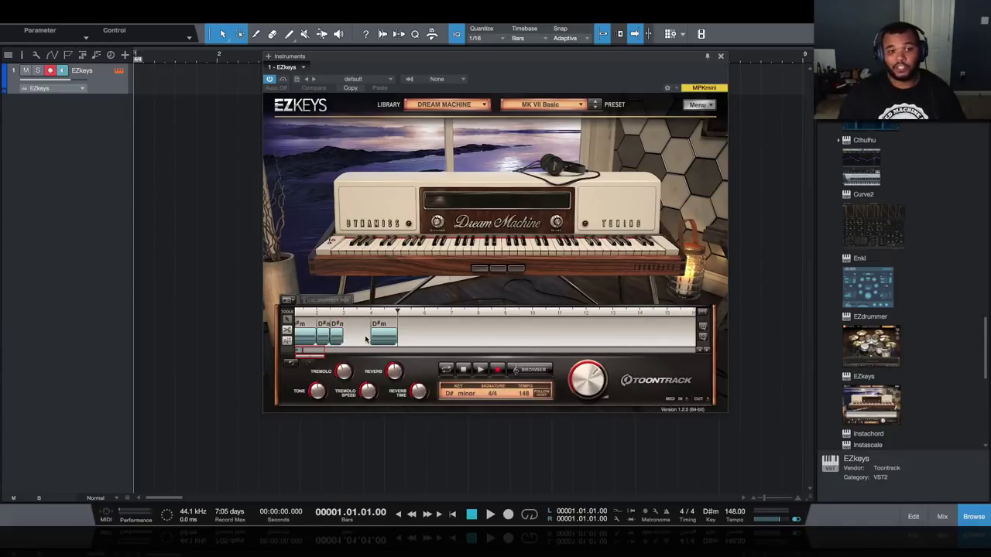
Step: Play the D#m, F#, A#m progression and append a copy of it directly after the original blocks
left_click(480, 370)
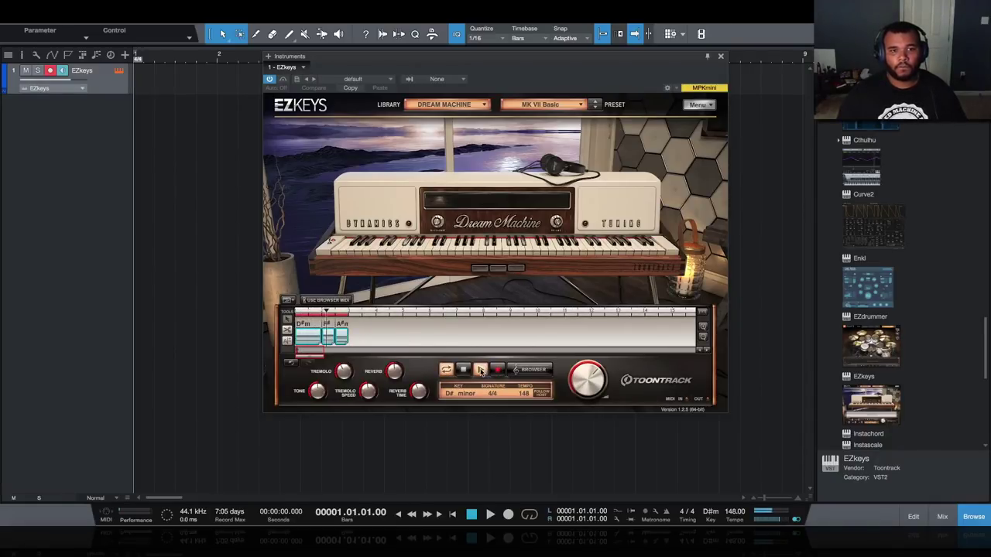
left_click(463, 370)
left_click(402, 343)
right_click(308, 330)
left_click(333, 335)
right_click(353, 329)
left_click(396, 374)
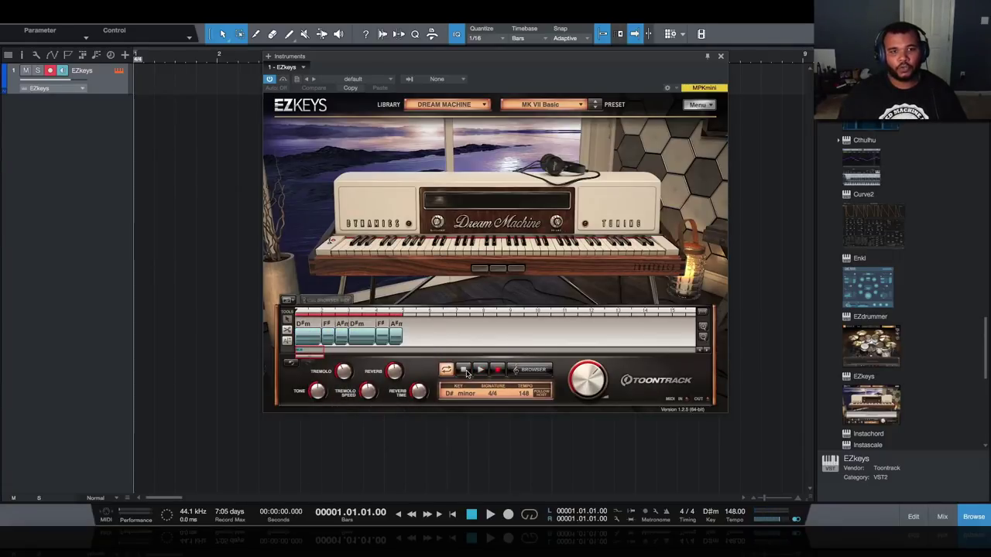
Step: Audition Variation 01 of the Used To Play U 76 BPM bridge from R&B Straight 4/4 over the chord blocks
left_click(532, 369)
scroll(390, 245, "up", 5)
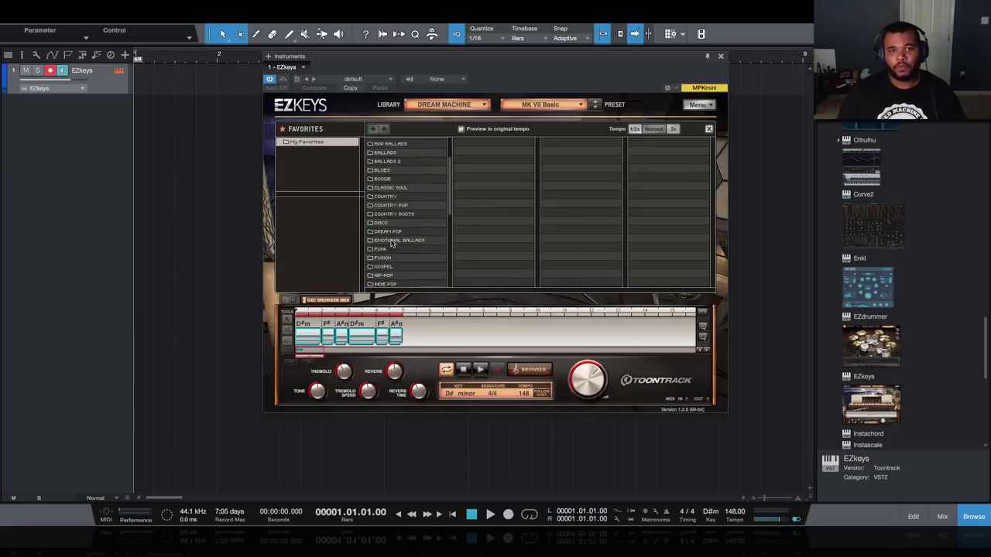
scroll(393, 208, "down", 5)
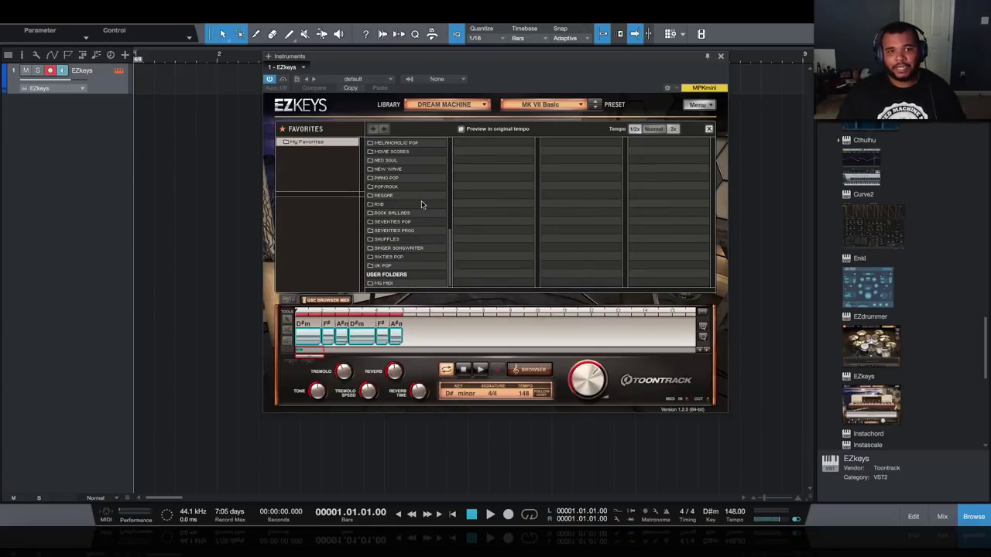
left_click(424, 204)
left_click(482, 150)
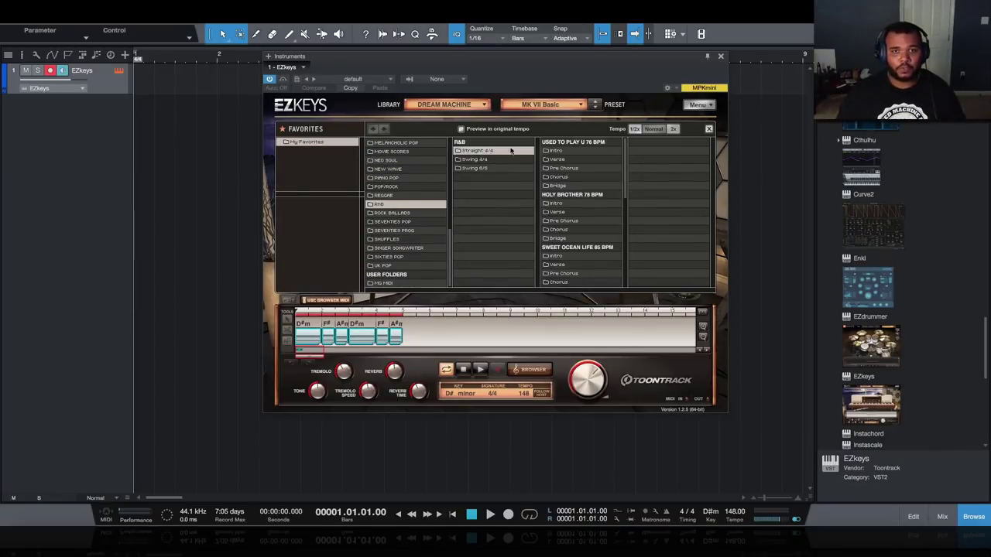
left_click(563, 186)
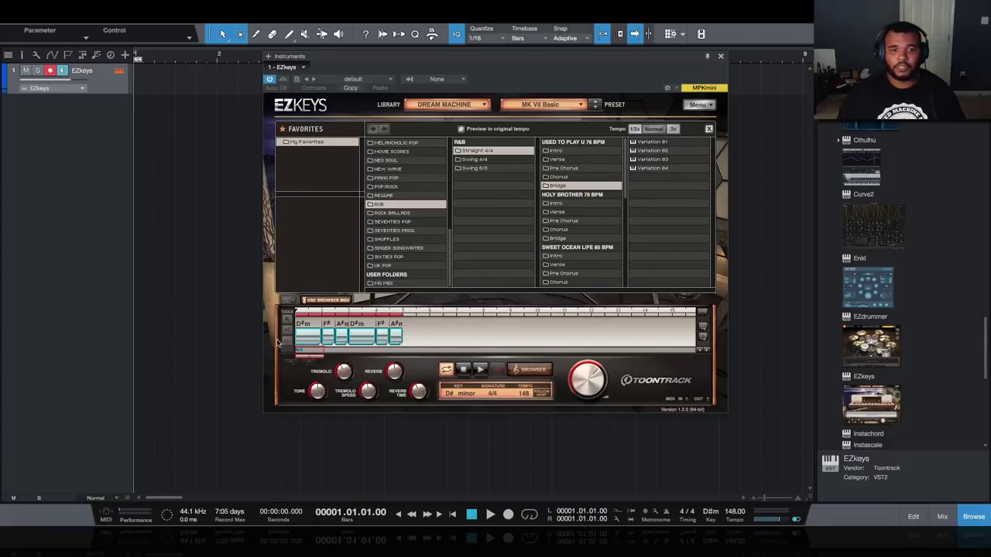
left_click(634, 129)
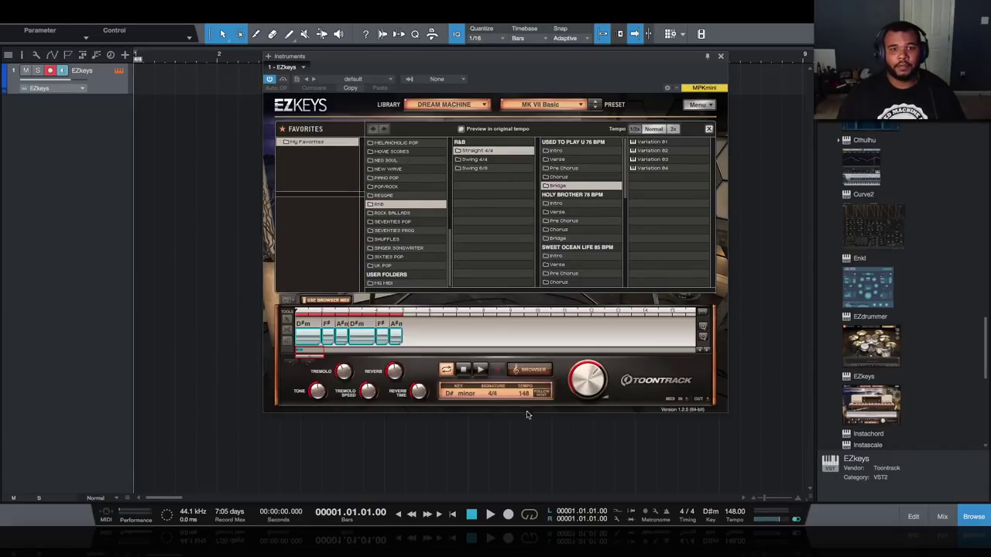
left_click(636, 145)
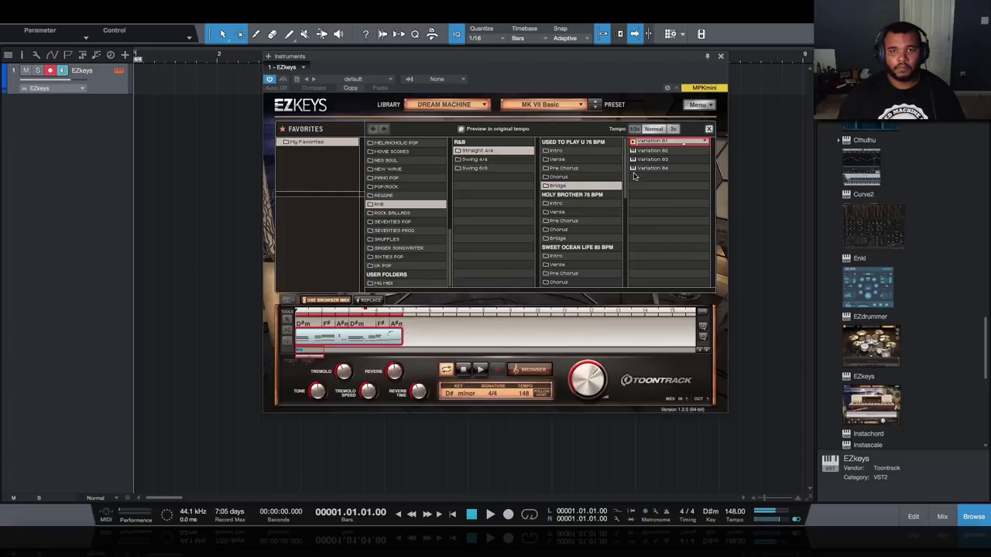
Step: Apply Variation 01 of the Holy Brother 78 BPM chorus to the progression and place its MIDI in the arrangement at bar 1
left_click(606, 229)
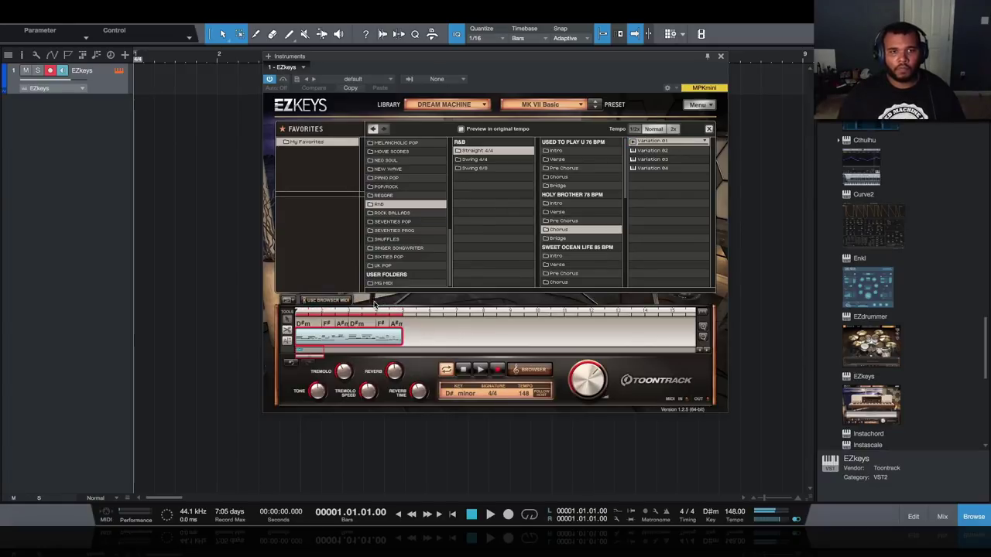
left_click_drag(338, 339, 150, 118)
left_click(720, 56)
Step: Add a Sylenth1 track using the KEYS_1 preset and turn on loop playback for the phrase
scroll(886, 166, "up", 3)
scroll(886, 166, "down", 10)
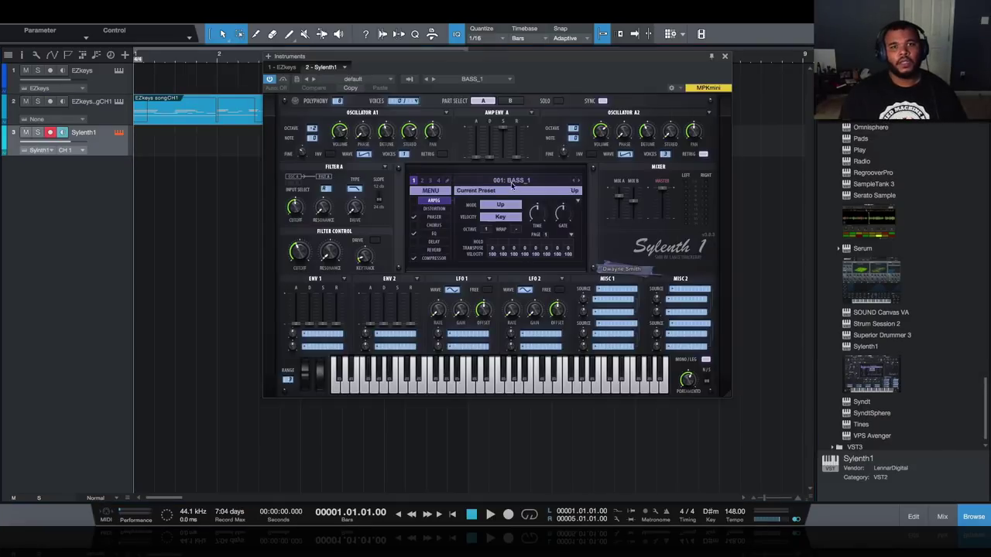
left_click(511, 184)
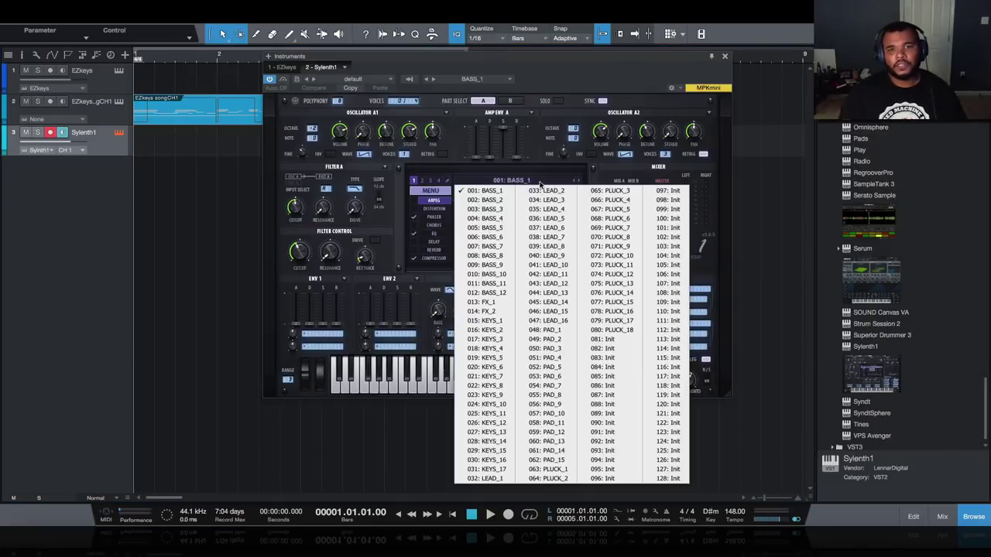
left_click(483, 321)
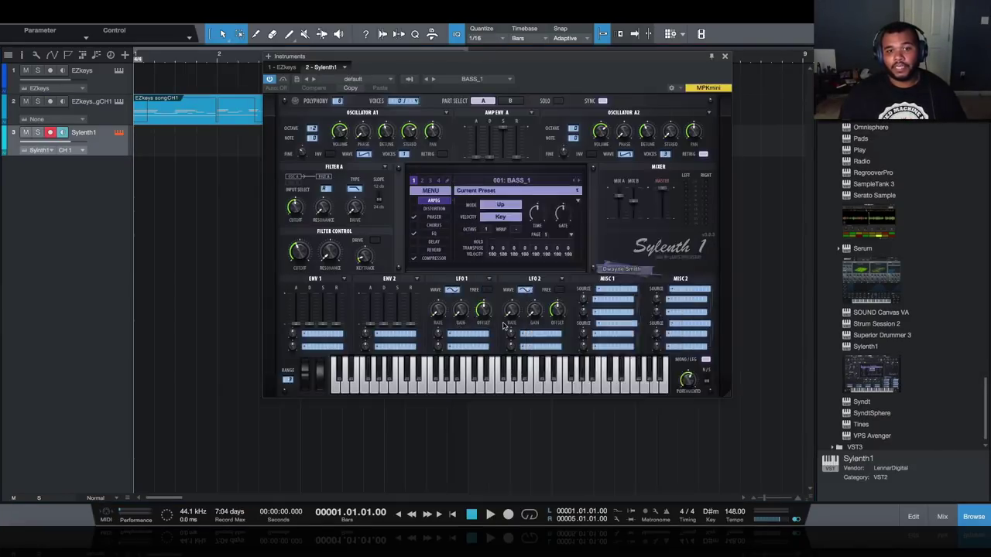
left_click(726, 58)
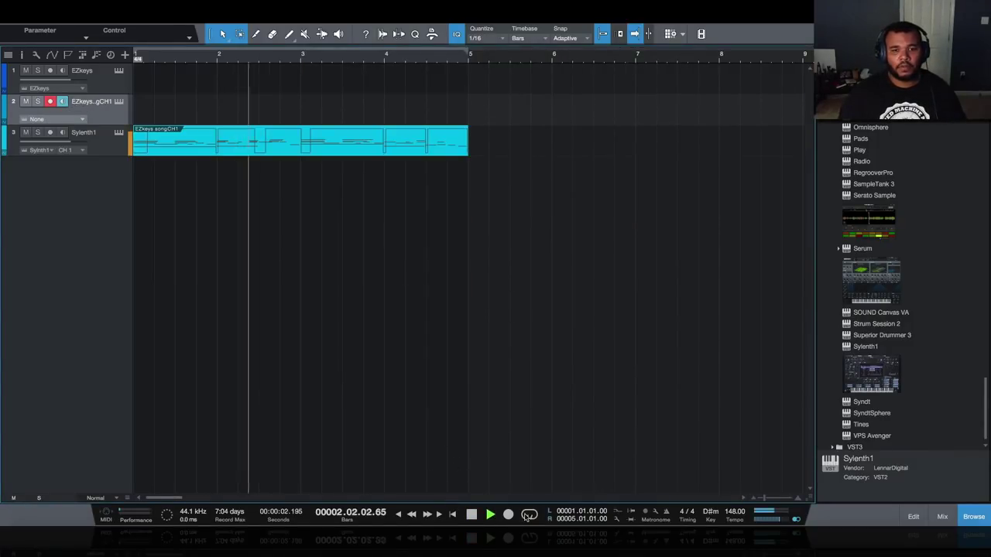
left_click(529, 515)
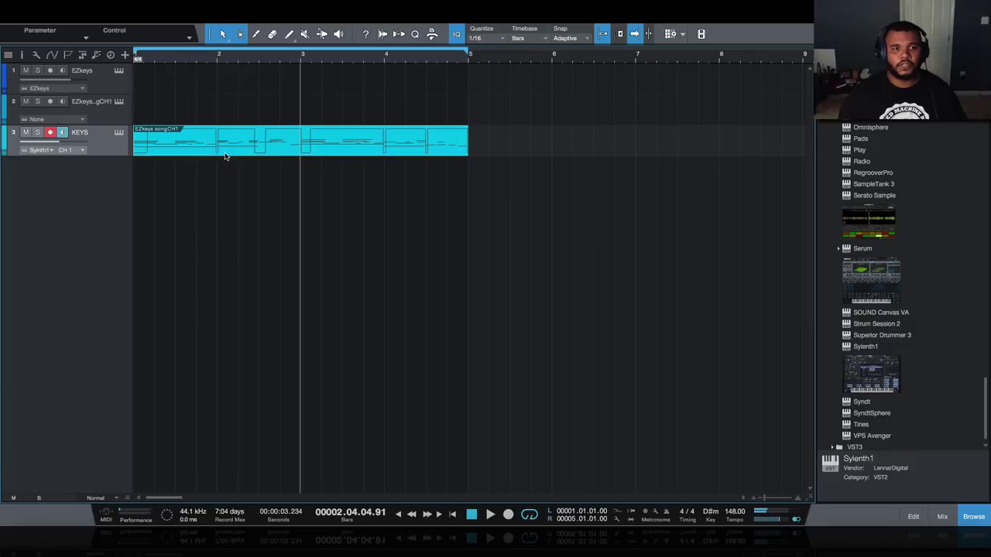
Step: Transpose all notes of the KEYS part up one octave and play it back
double_click(225, 151)
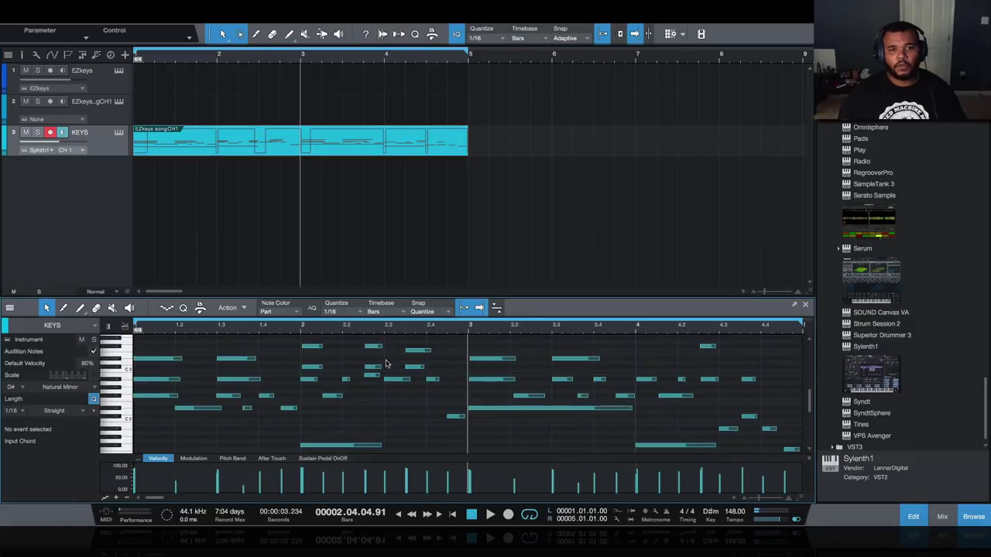
key("ctrl+a")
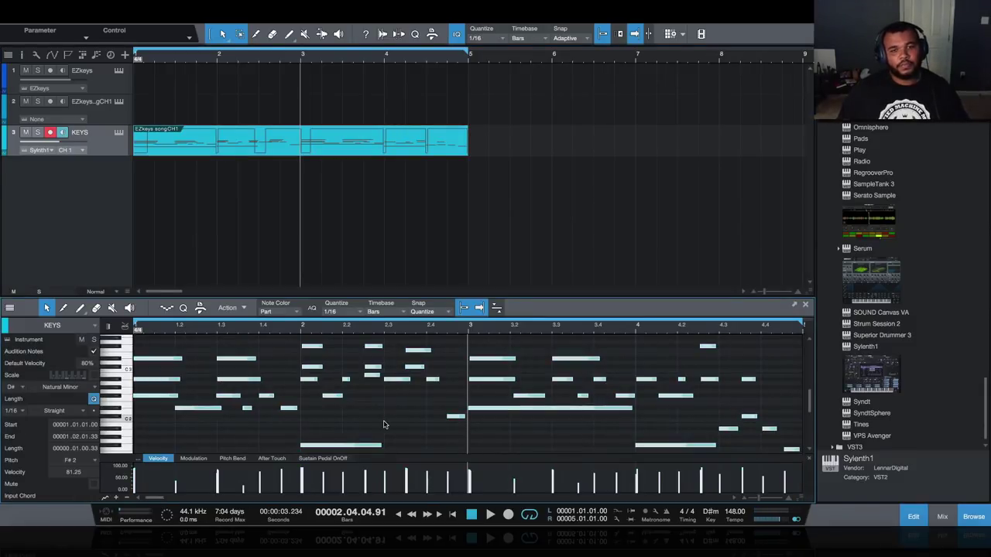
key("shift+Up")
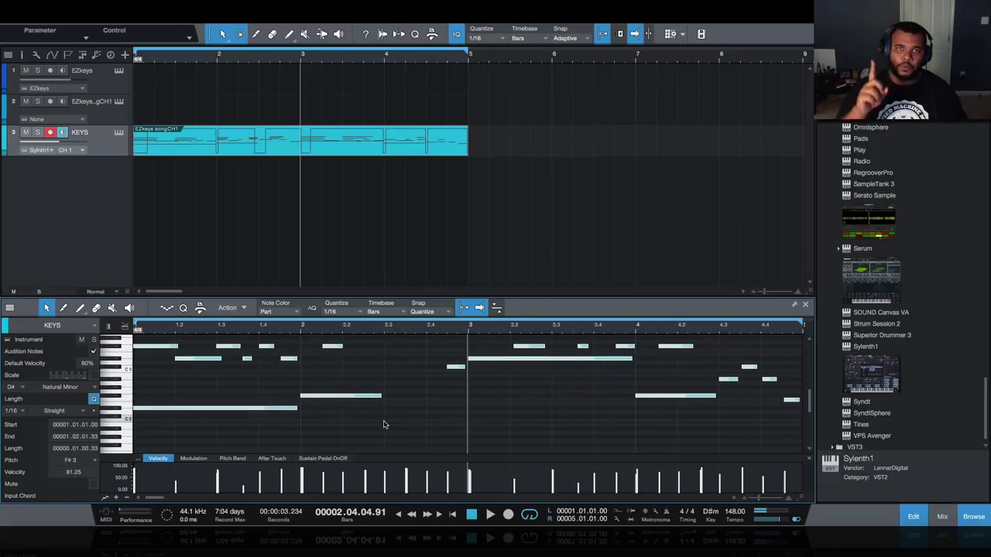
key("space")
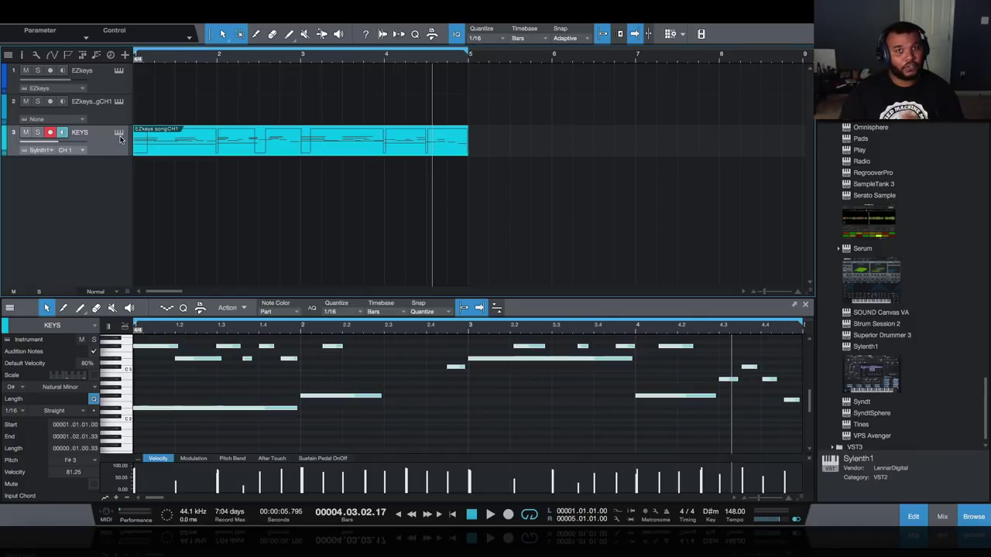
Step: Add a second Sylenth1 track below KEYS and name it STAB
left_click_drag(866, 346, 82, 200)
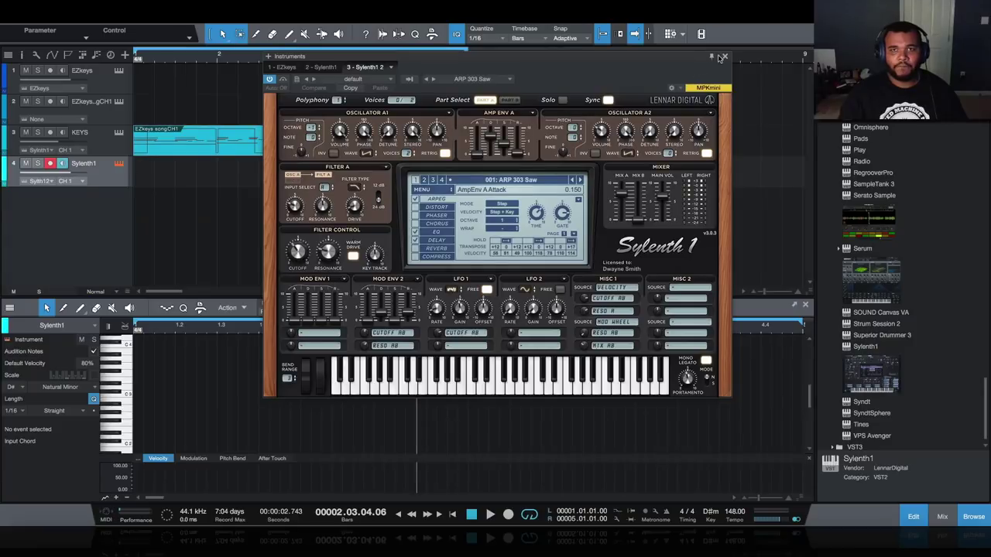
left_click(723, 56)
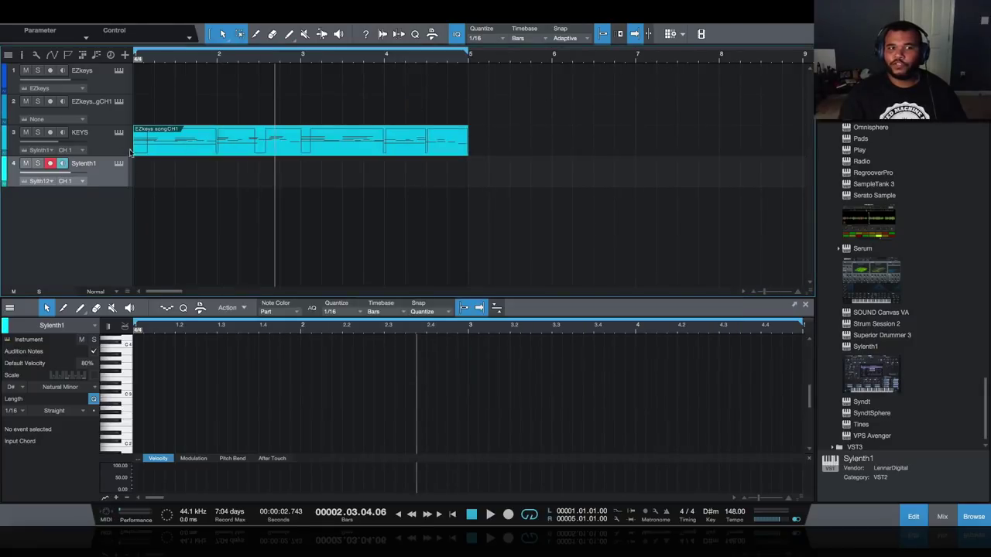
double_click(85, 164)
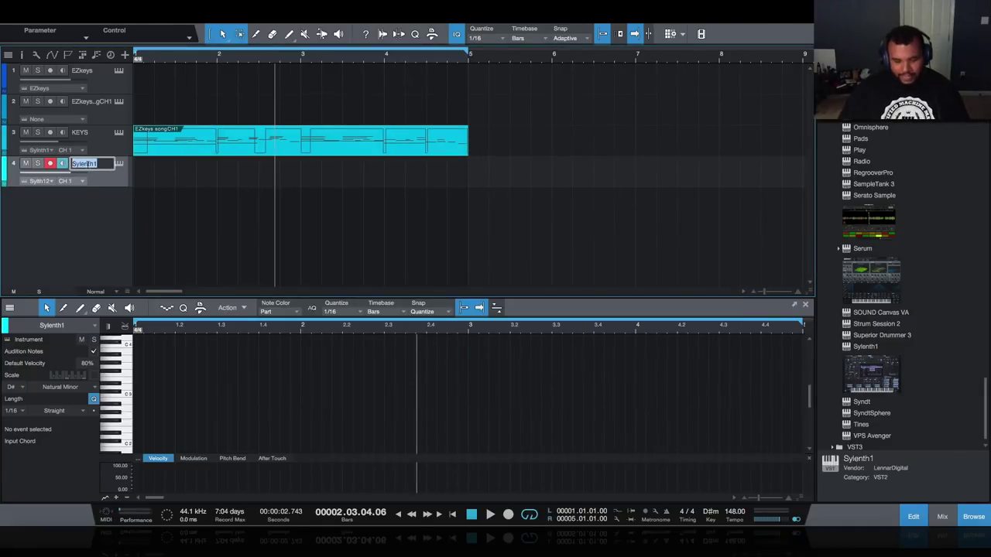
type("STAB")
key("Return")
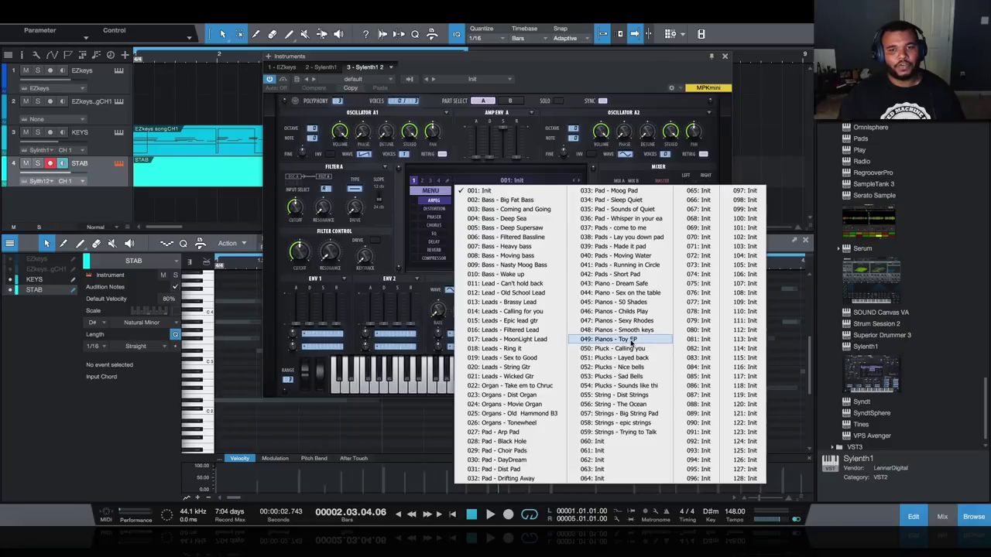
Step: Load the Pianos - Toy EP preset on the STAB track's Sylenth1
left_click(643, 344)
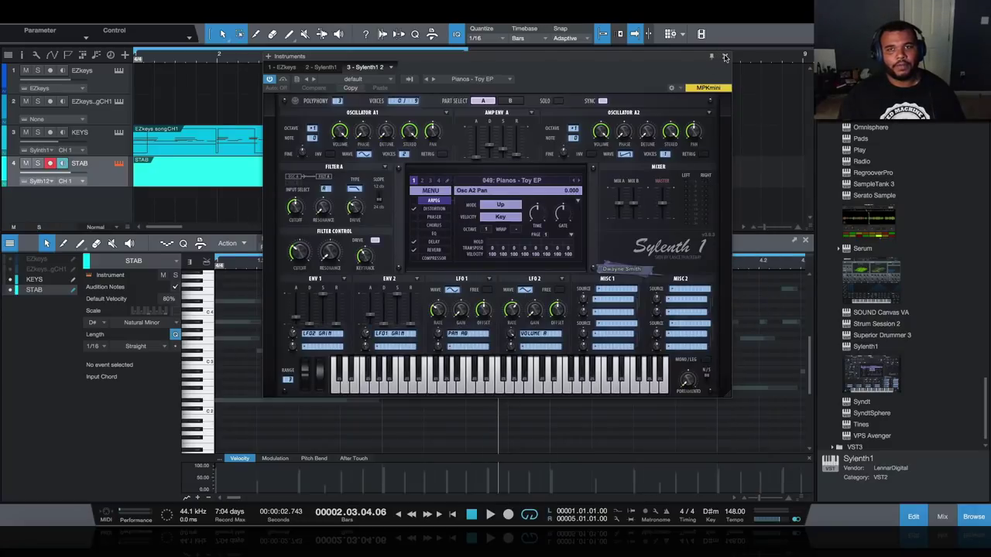
left_click(725, 57)
Step: Draw two one-beat STAB notes at the start of bar 1, a low D#2 and an F#3
left_click(241, 397)
mouse_move(240, 397)
left_mouse_down()
mouse_move(217, 402)
mouse_move(256, 400)
left_mouse_up()
left_click(230, 339)
left_click_drag(229, 338, 253, 339)
key("w")
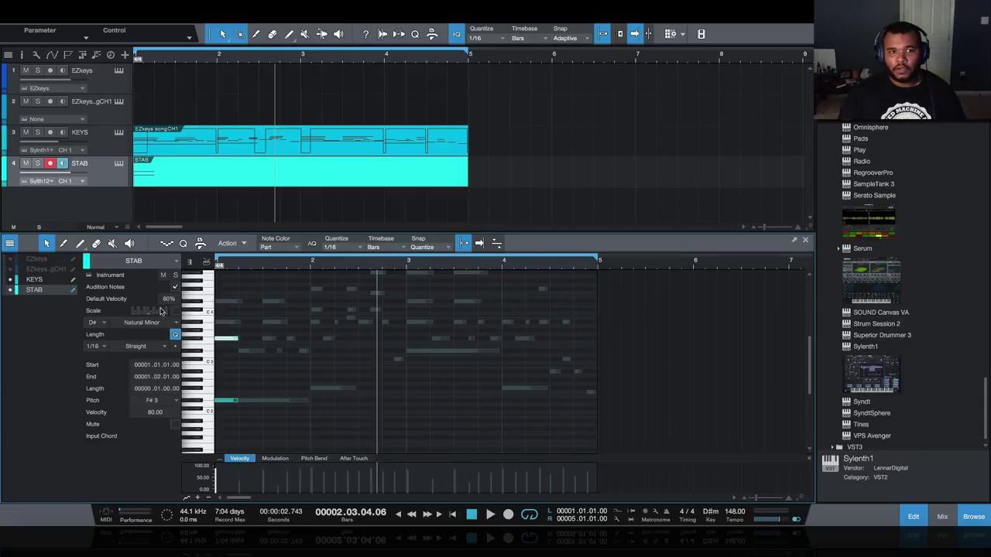
Step: Enable the D# Natural Minor scale in the note editor and try a short D#3 note in bar 2
left_click(176, 312)
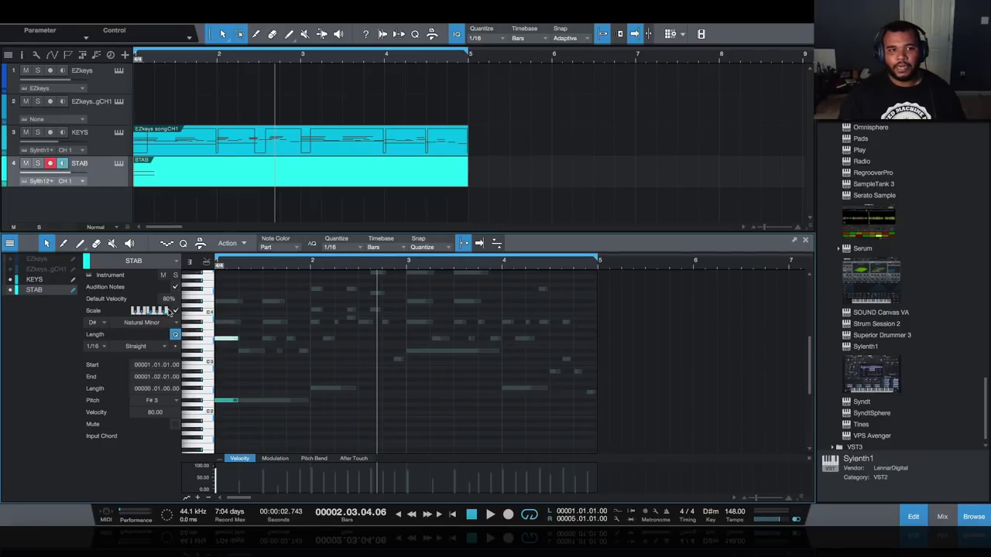
double_click(316, 352)
left_click_drag(318, 350, 320, 331)
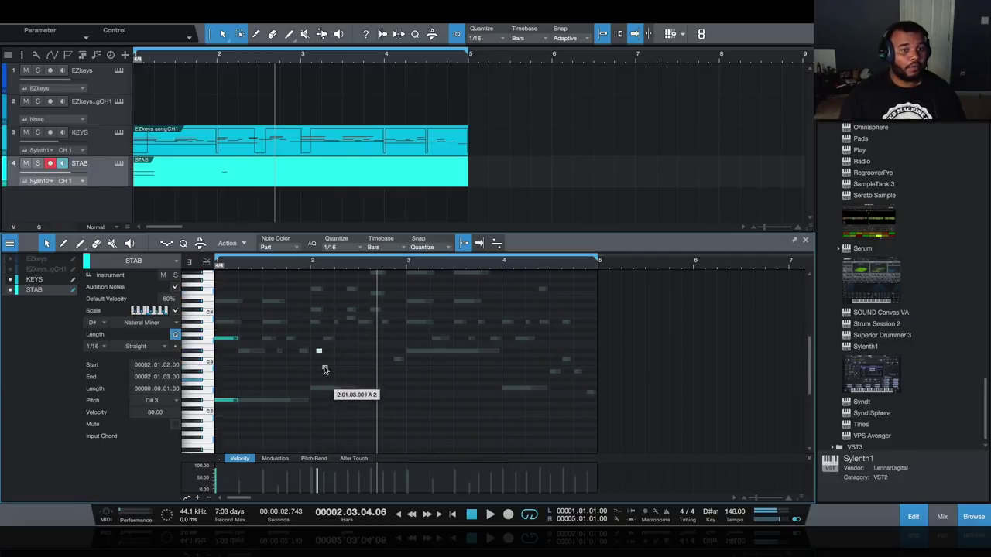
Step: Draw STAB notes F#2 and A#3 at bar 2, D#3 at bar 3 and a shorter F#2 at bar 4, and play the loop
left_click(313, 388)
left_click(313, 321)
left_click(408, 350)
left_click(504, 387)
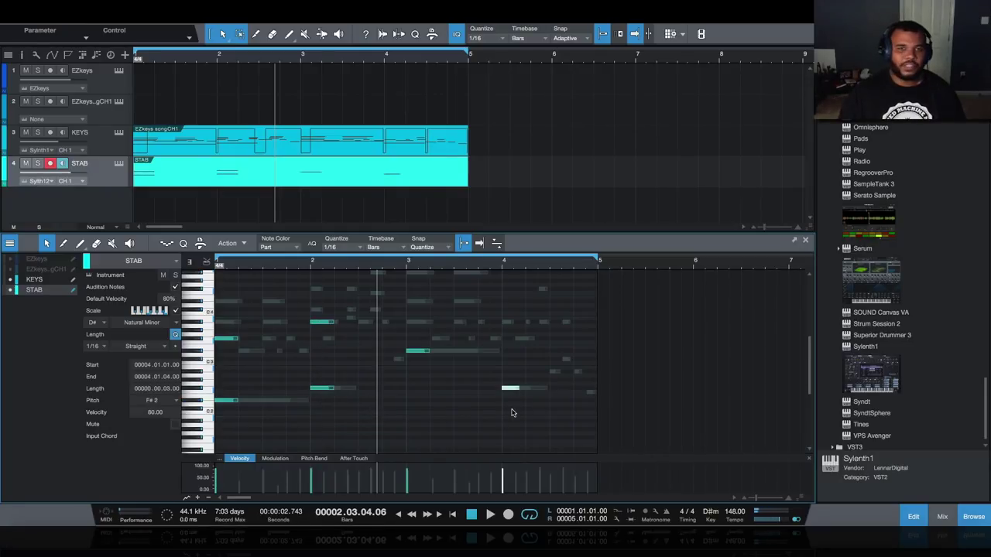
scroll(442, 418, "up", 1)
scroll(447, 409, "down", 1)
left_click(453, 515)
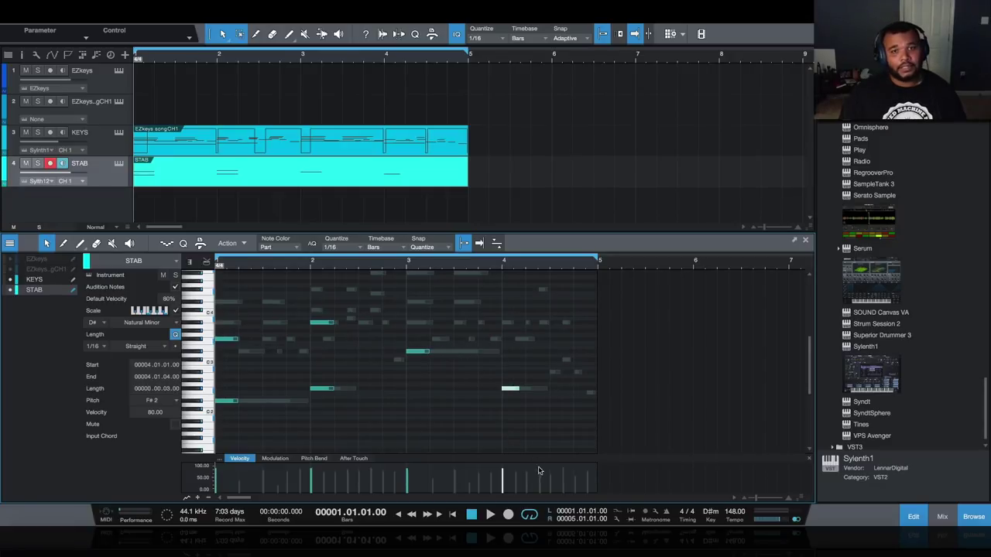
key("space")
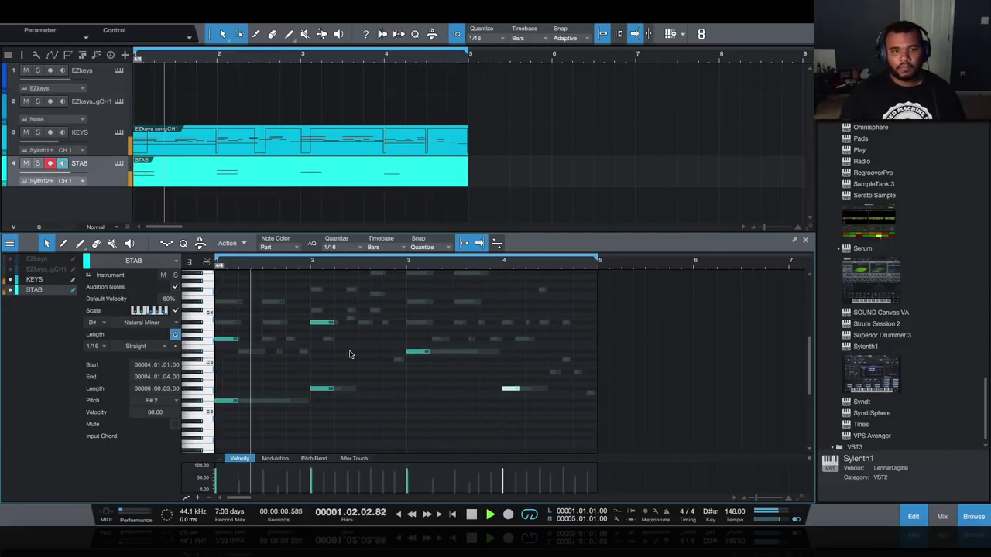
Step: Replace the two bar 2 STAB notes with a one-beat D#2 and F#3 pair on beat 4 of bar 1, and play it
left_click_drag(353, 304, 294, 401)
left_click(490, 515)
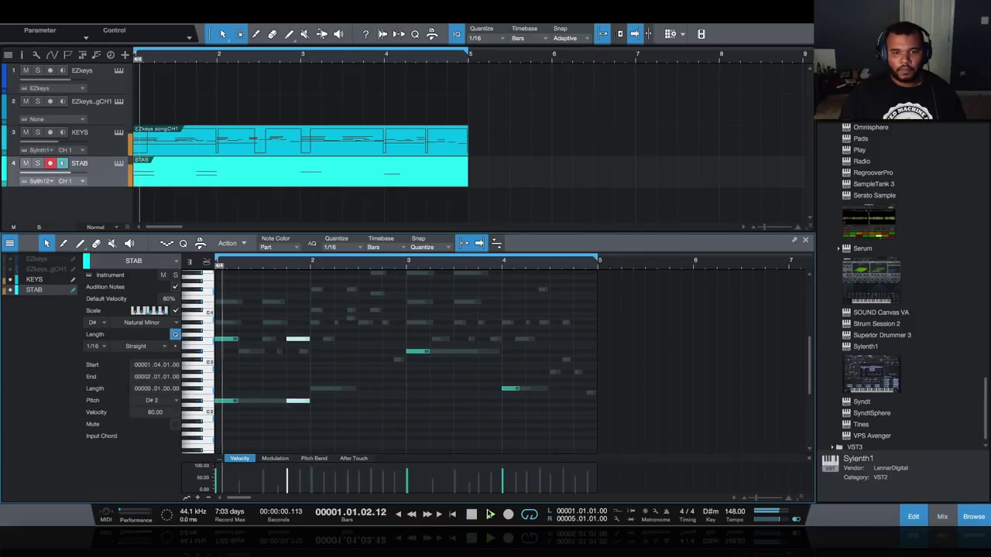
left_click(399, 382)
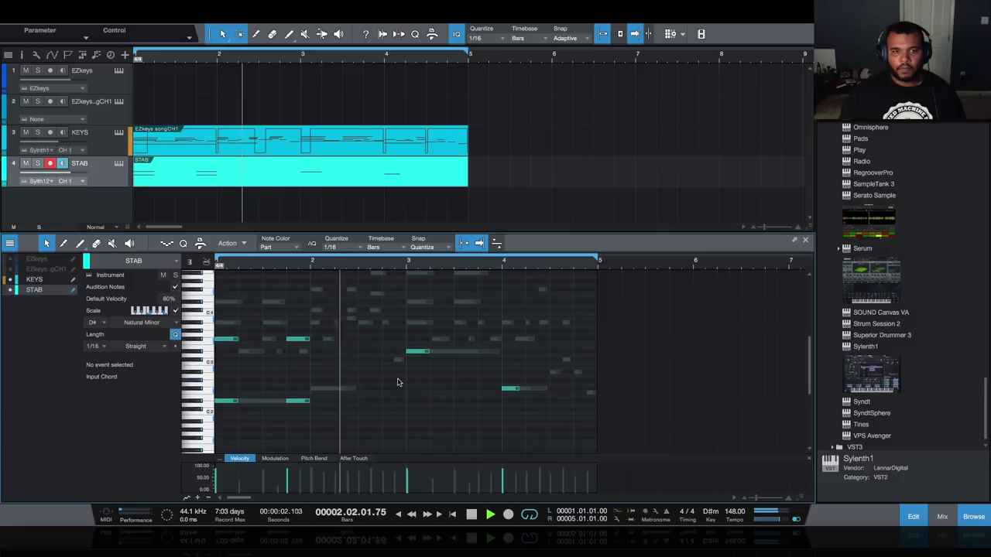
Step: Add a one-beat octave pair of A#2 and A#3 on beat 3 of bar 2 and play back the loop
scroll(389, 370, "up", 3)
left_click_drag(361, 354, 381, 353)
left_click_drag(359, 302, 351, 373)
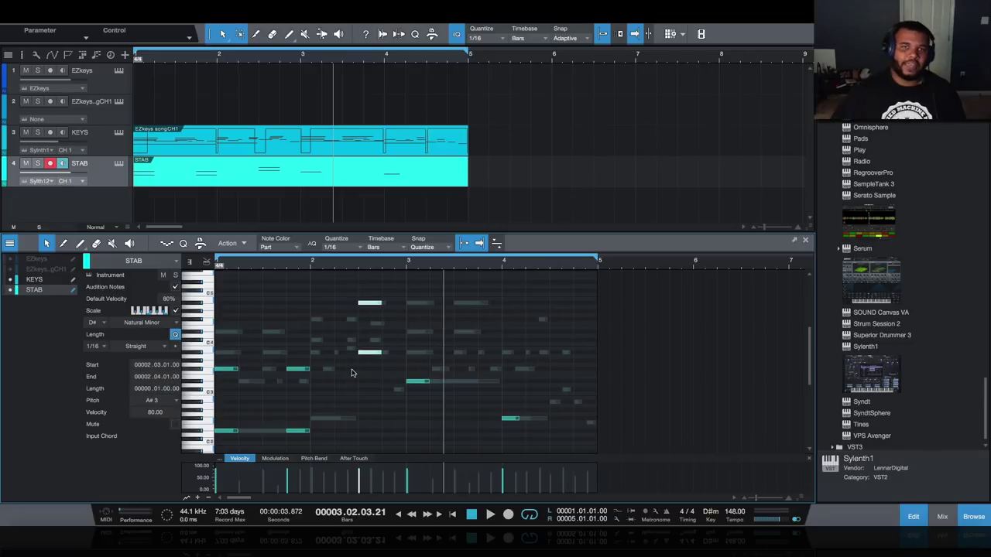
key("shift+Down")
key("space")
left_click(533, 391)
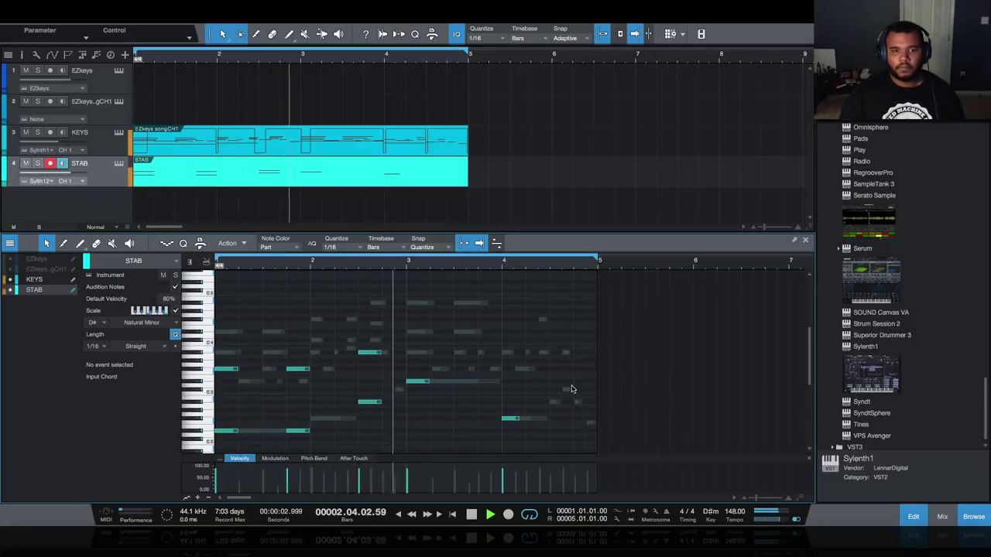
key("space")
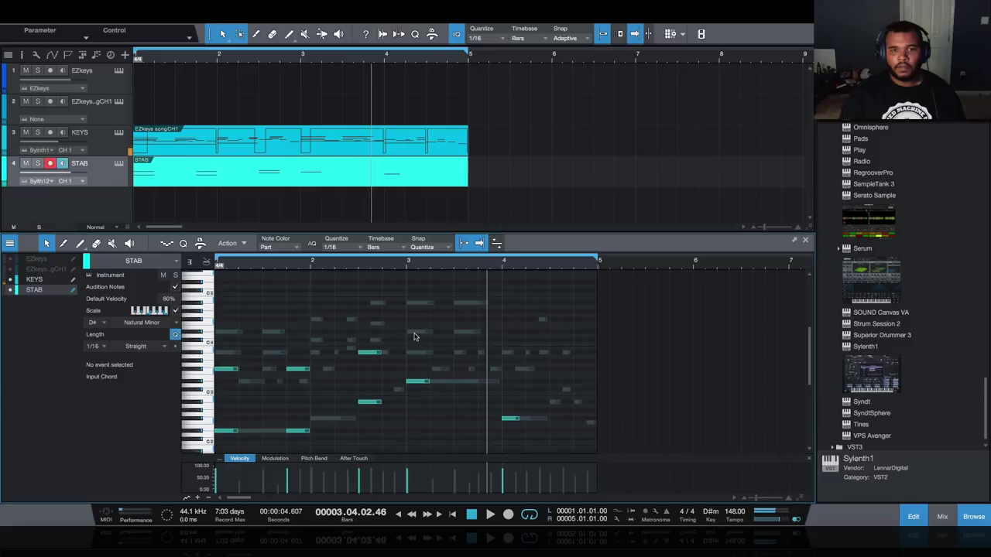
Step: Add a one-beat D#4 above the D#3 at bar 3 and repeat the pair on beat 4 of that bar
left_click(407, 333)
key("ctrl+v")
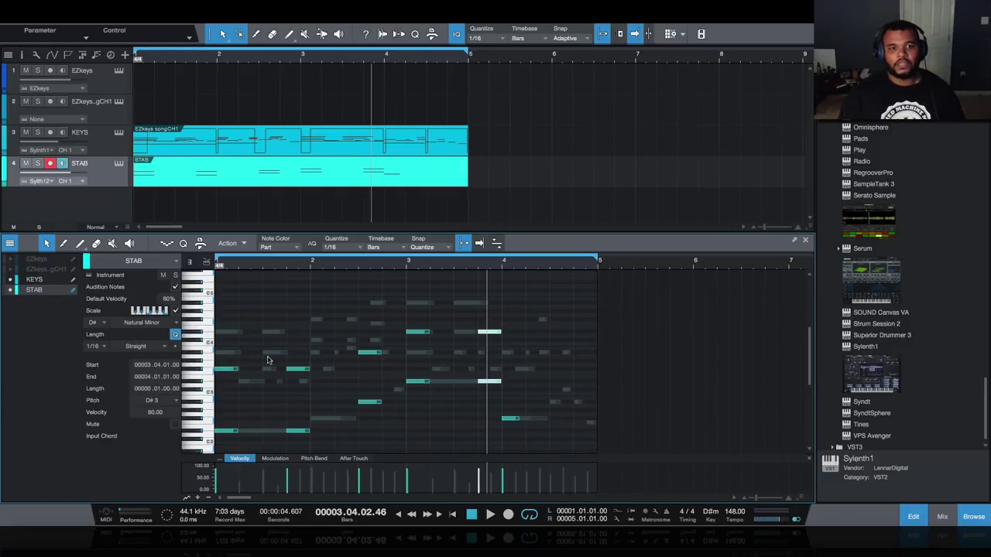
left_click(426, 353)
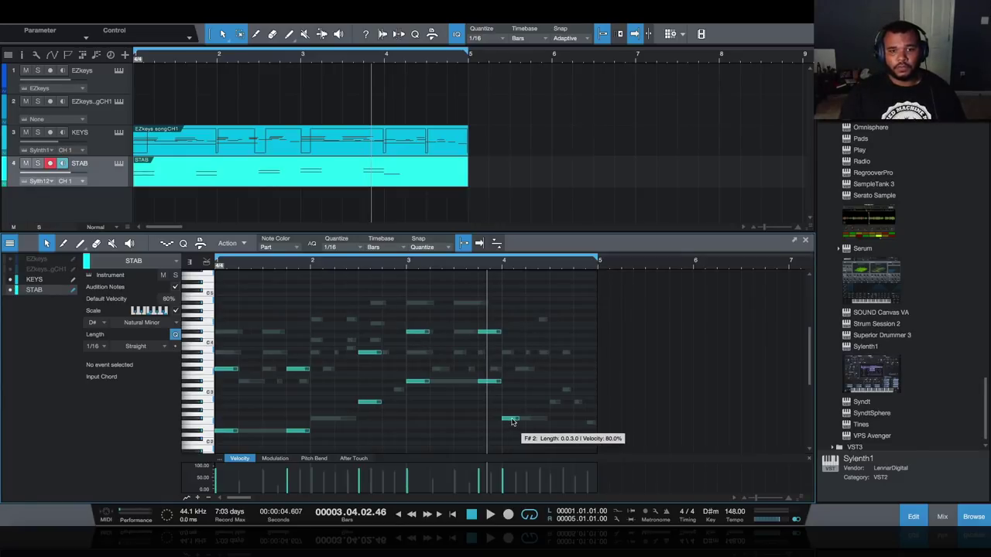
Step: Draw one-beat A#3 and A#2 notes on beat 3 of bar 4 and delete the F#2 at the start of that bar
left_click(551, 352)
left_click(551, 402)
left_click_drag(572, 402, 573, 402)
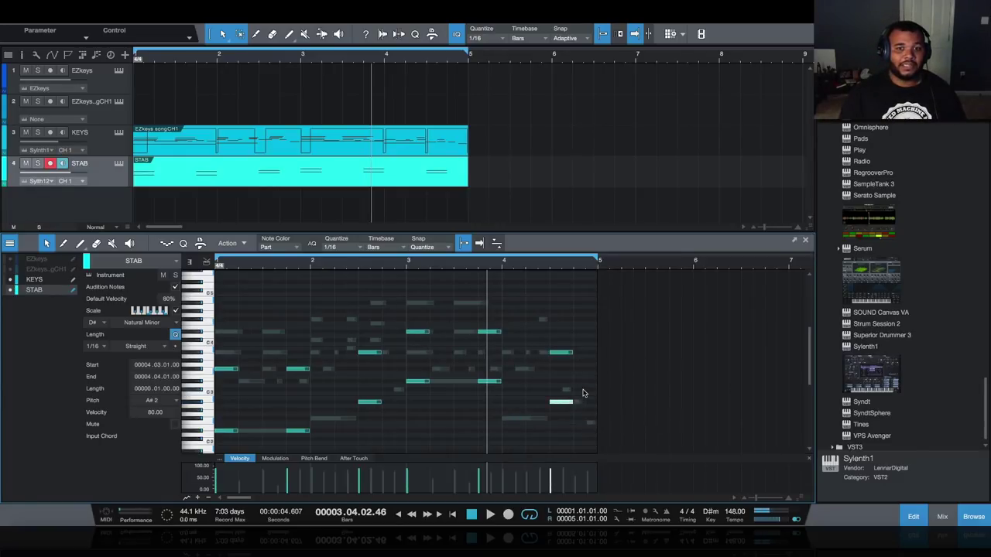
left_click(587, 396)
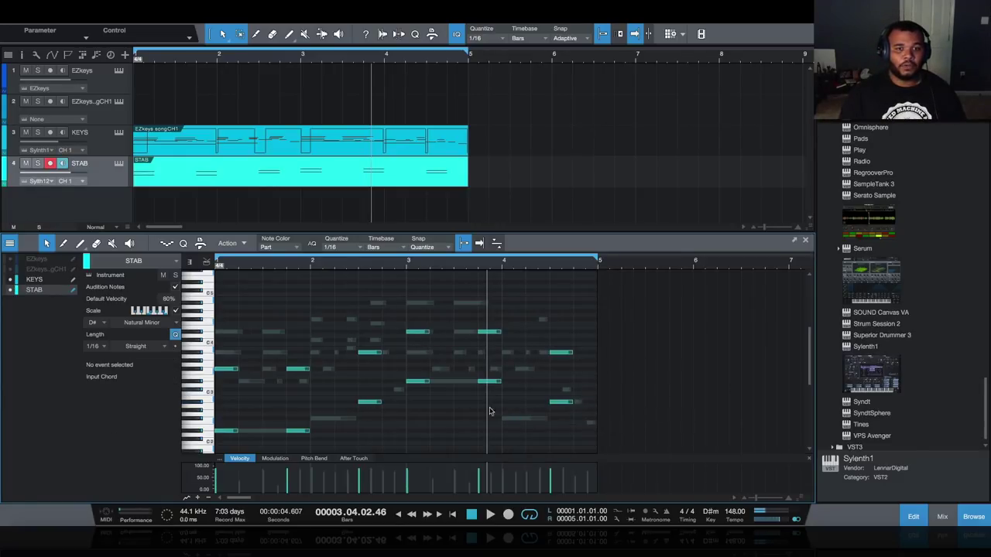
Step: Add two-sixteenth passing notes C#4 and C#3 at the end of bar 2 and play the loop
left_click(394, 341)
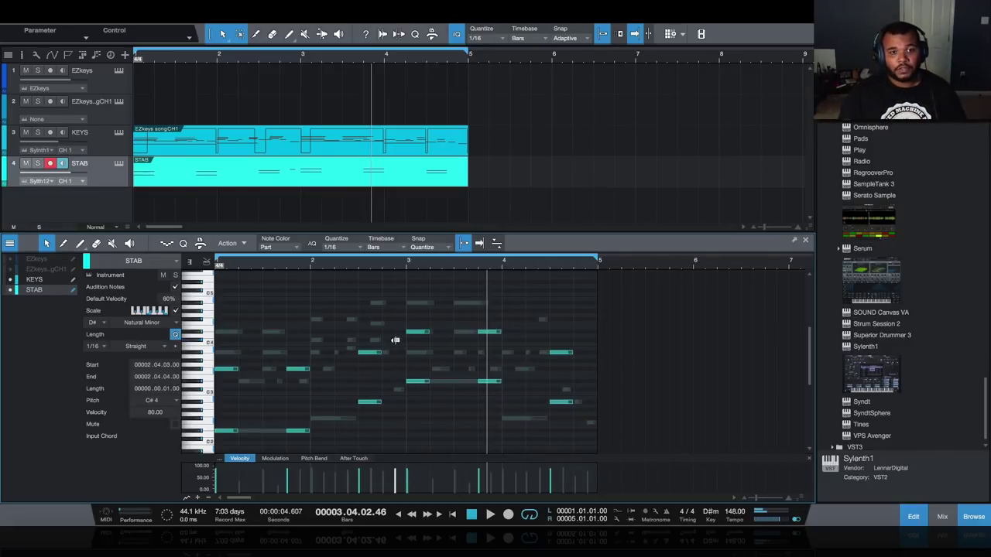
left_click_drag(395, 341, 398, 339)
left_click(490, 429)
key("space")
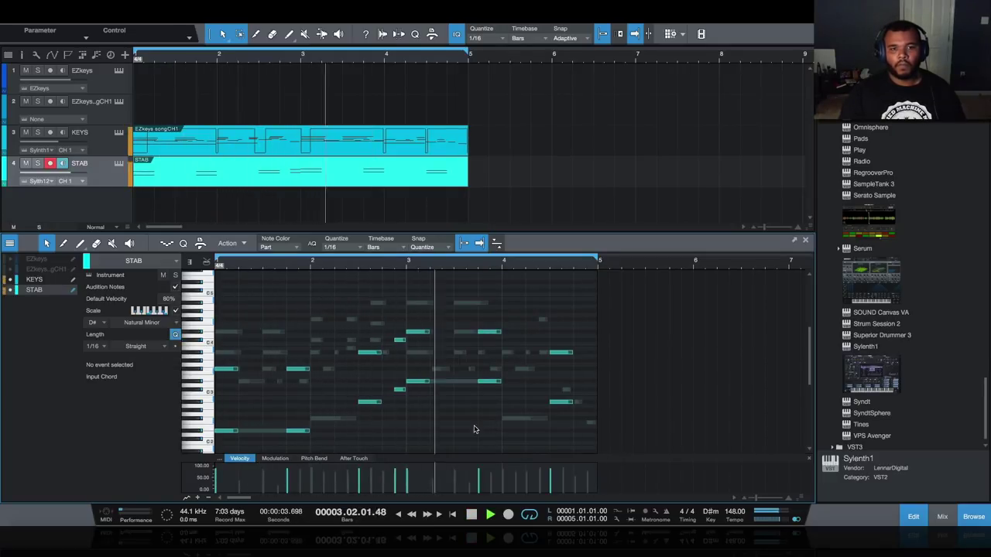
Step: Add a one-sixteenth F2 and a two-sixteenth G#3 at the end of bar 4, and stop playback
left_click(595, 425)
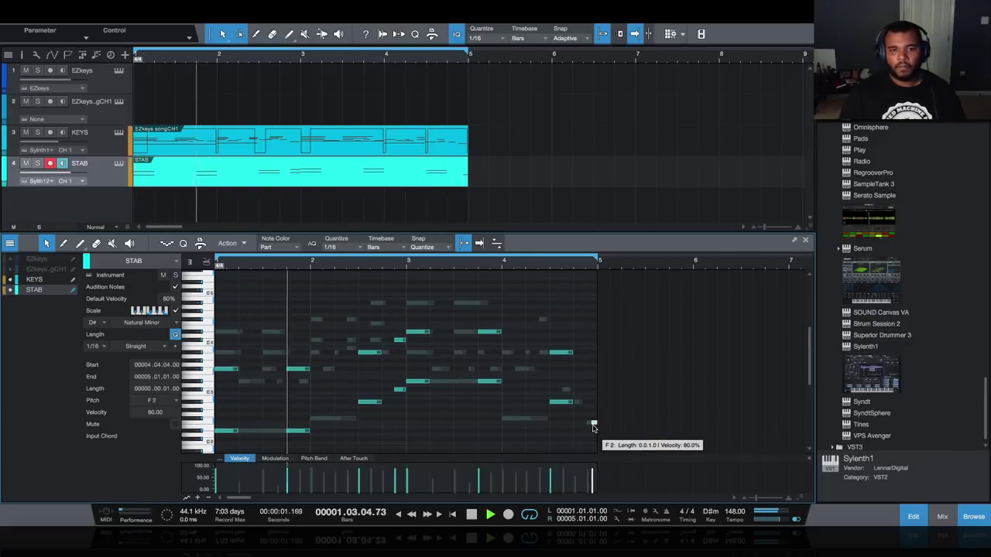
left_click(588, 360)
left_click_drag(588, 360, 596, 360)
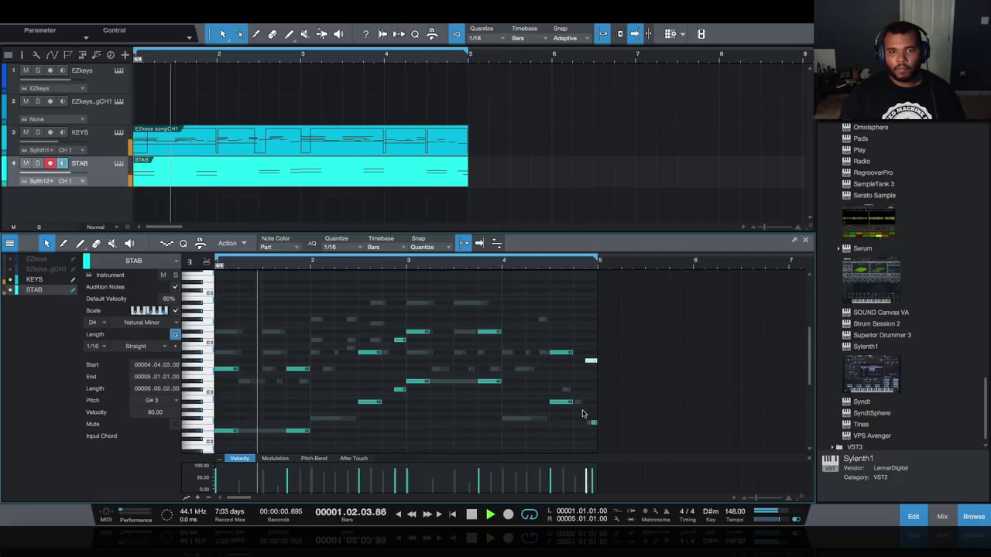
left_click(585, 419)
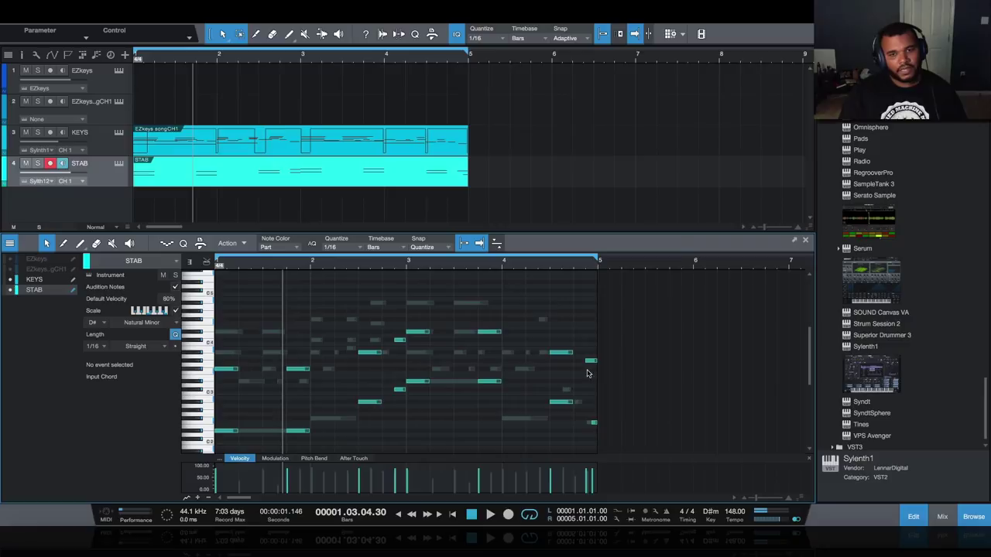
Step: Mute KEYS, listen to STAB alone and transpose all STAB notes down one octave
left_click(25, 133)
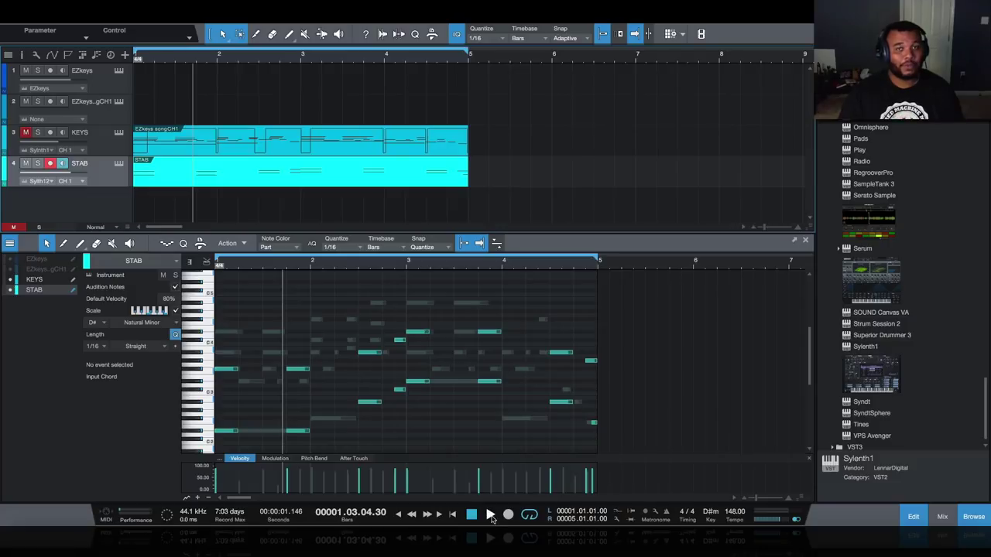
left_click(490, 516)
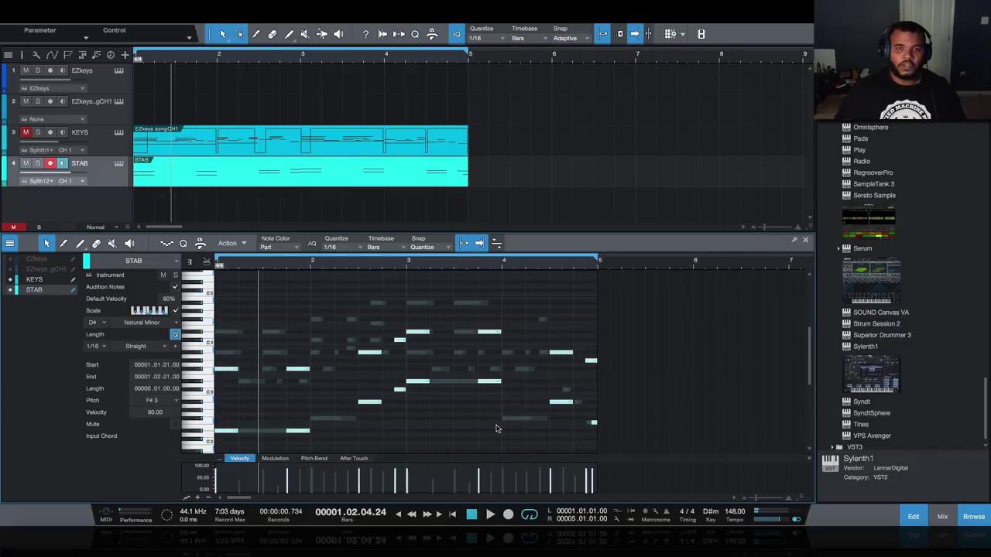
key("shift+Down")
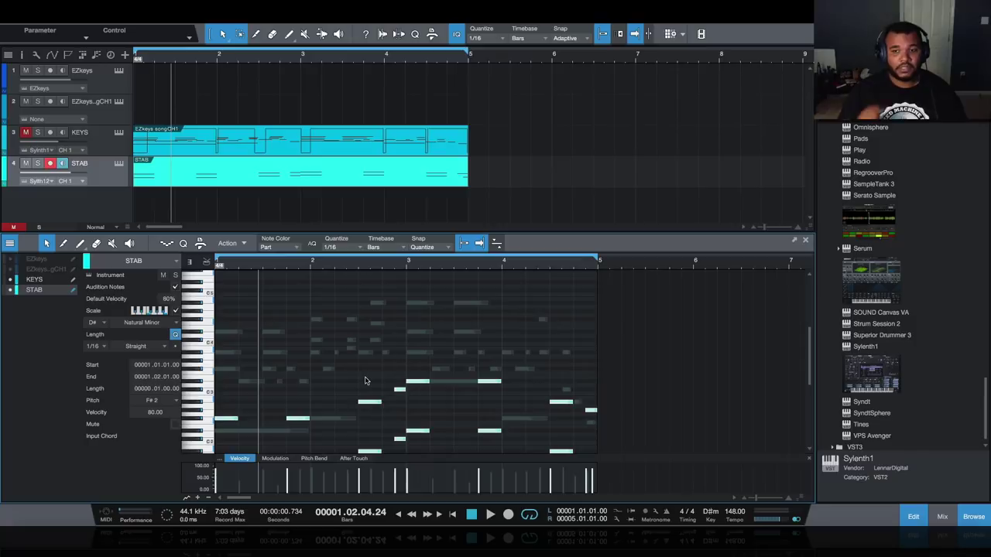
Step: Check the oscillator octave setting in STAB's Sylenth1 and play the transposed notes on their own
left_click(118, 163)
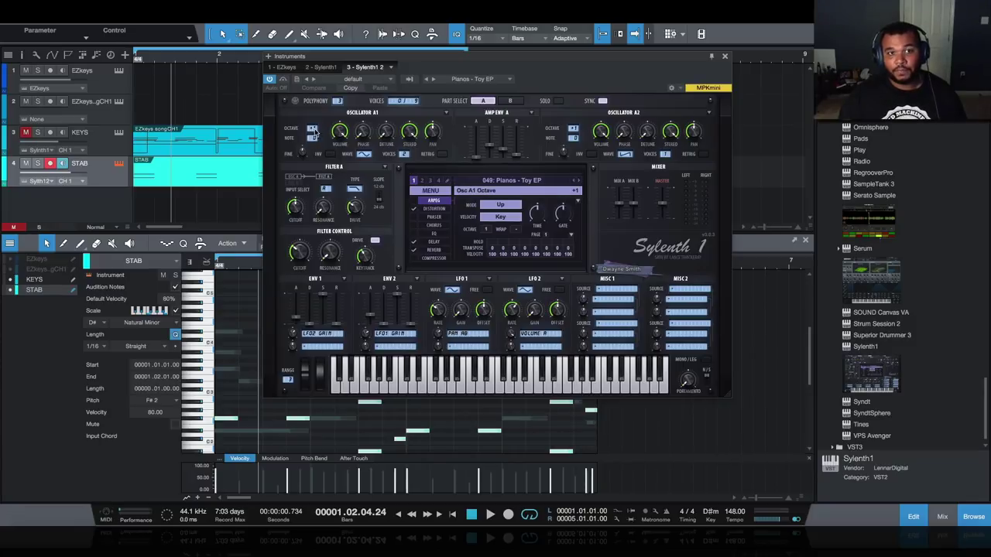
left_click(725, 57)
scroll(387, 373, "down", 3)
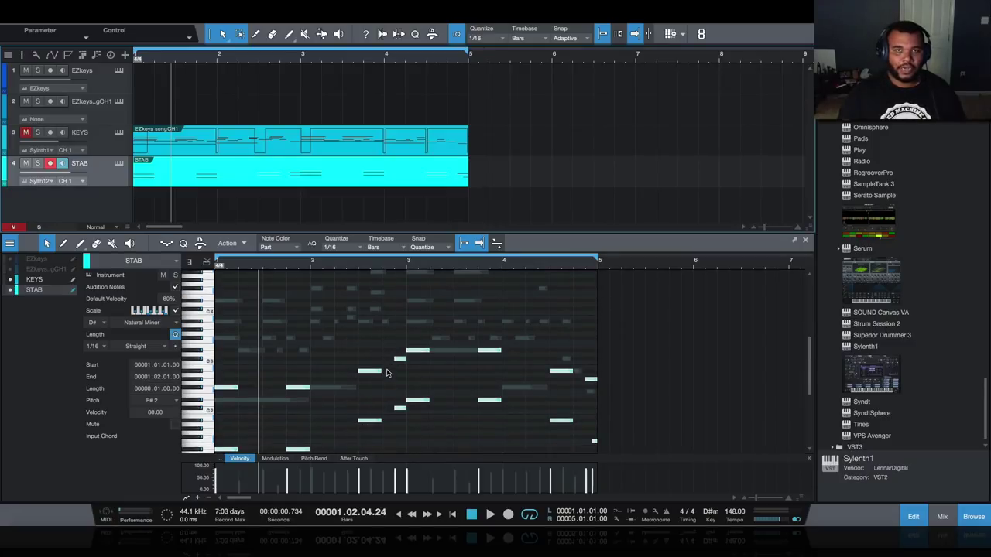
scroll(364, 365, "down", 2)
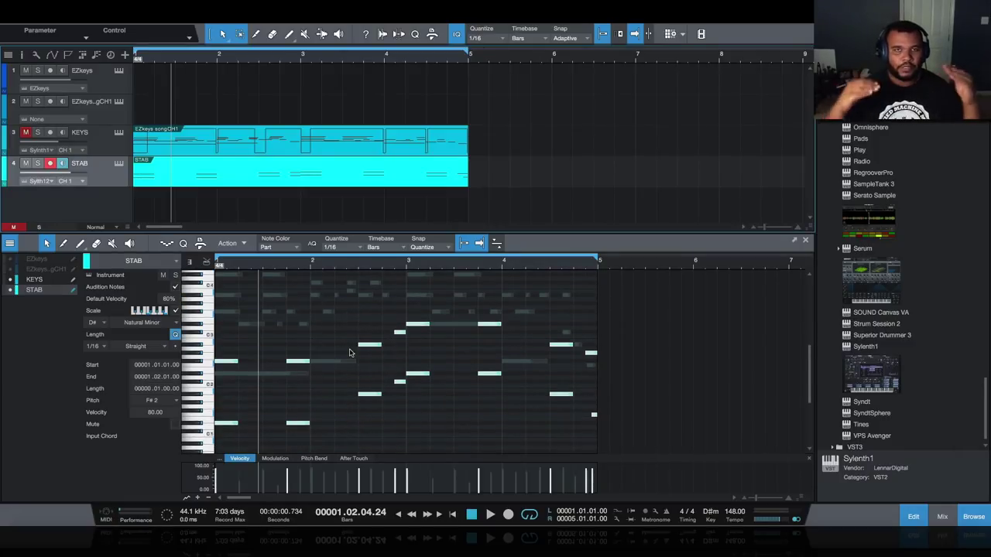
key("space")
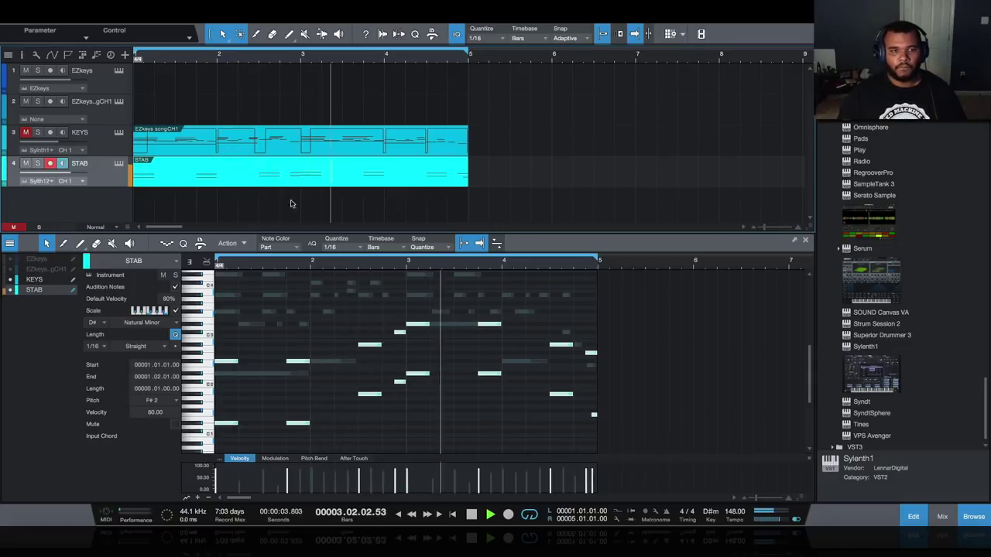
Step: Unmute KEYS and lower the STAB track's volume to about -5.2 dB while the loop plays
left_click(26, 132)
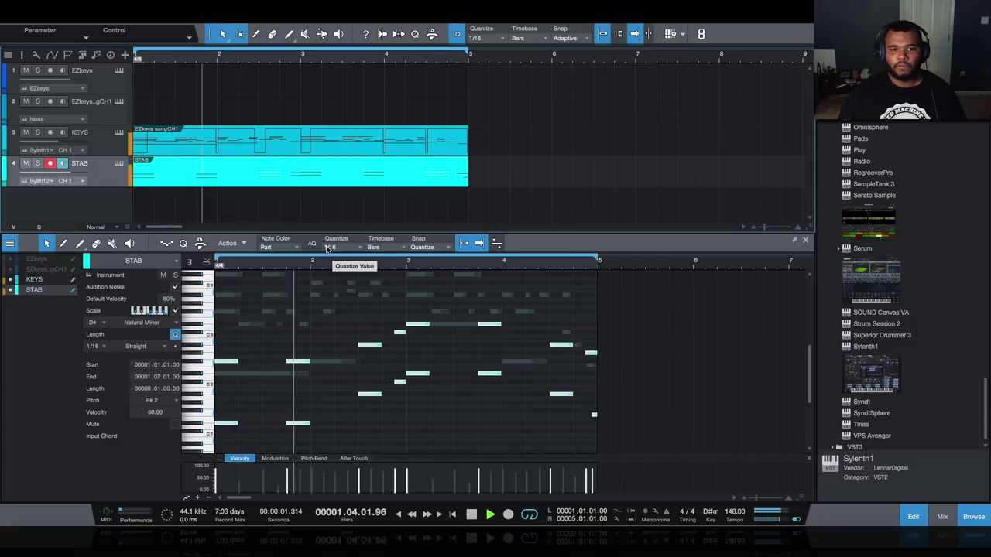
mouse_move(55, 179)
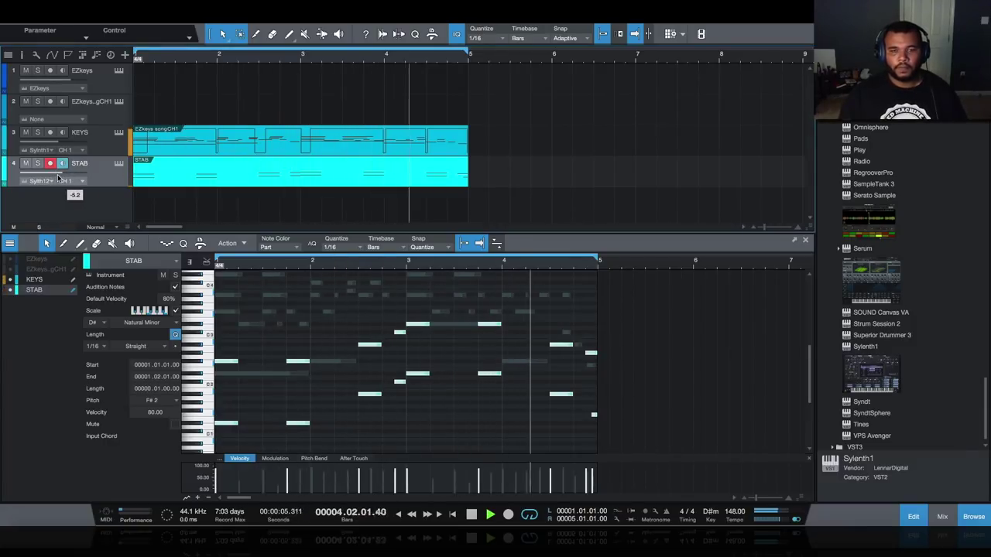
key("space")
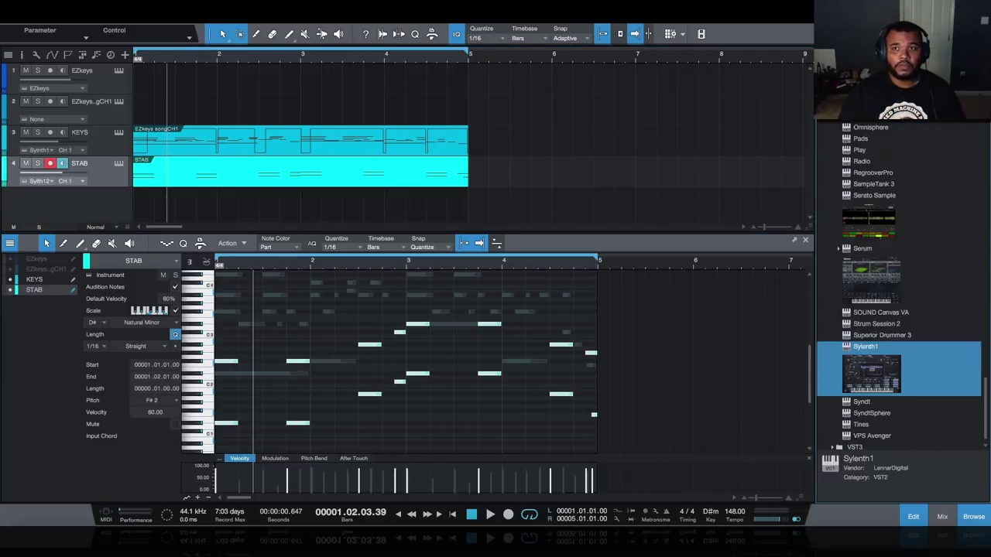
Step: Browse the instruments for the Impact drum sampler and add it as a new track below STAB
scroll(864, 149, "up", 10)
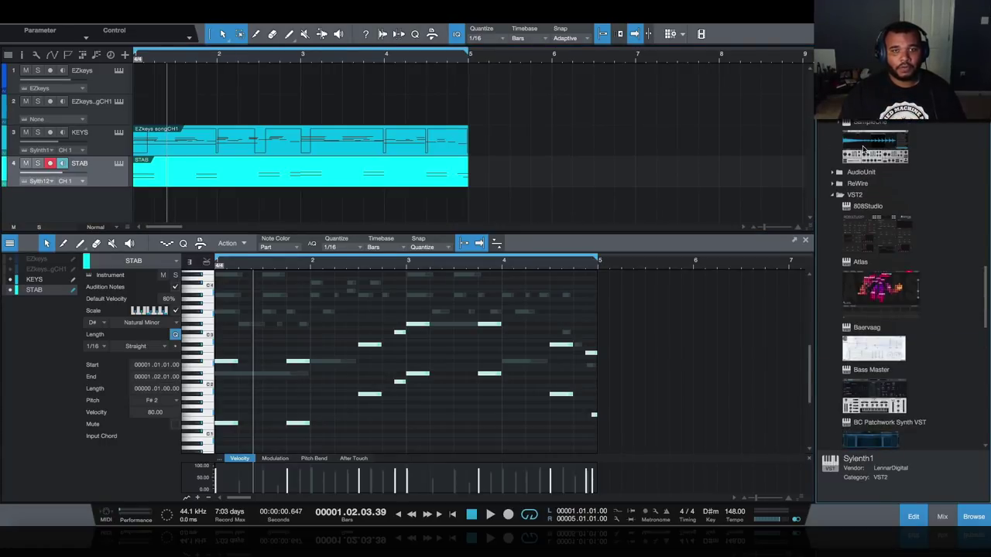
scroll(875, 167, "down", 15)
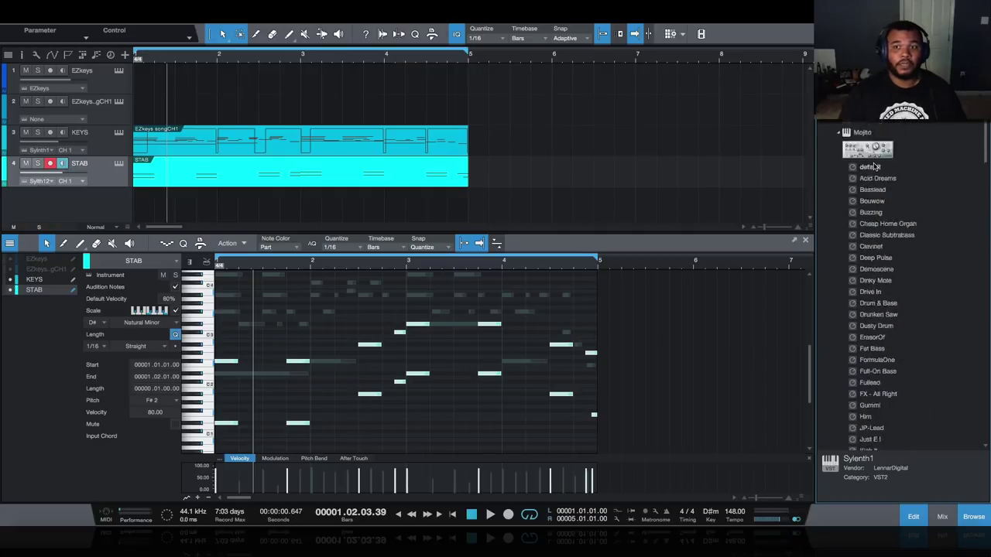
scroll(875, 167, "up", 3)
left_click_drag(875, 165, 77, 202)
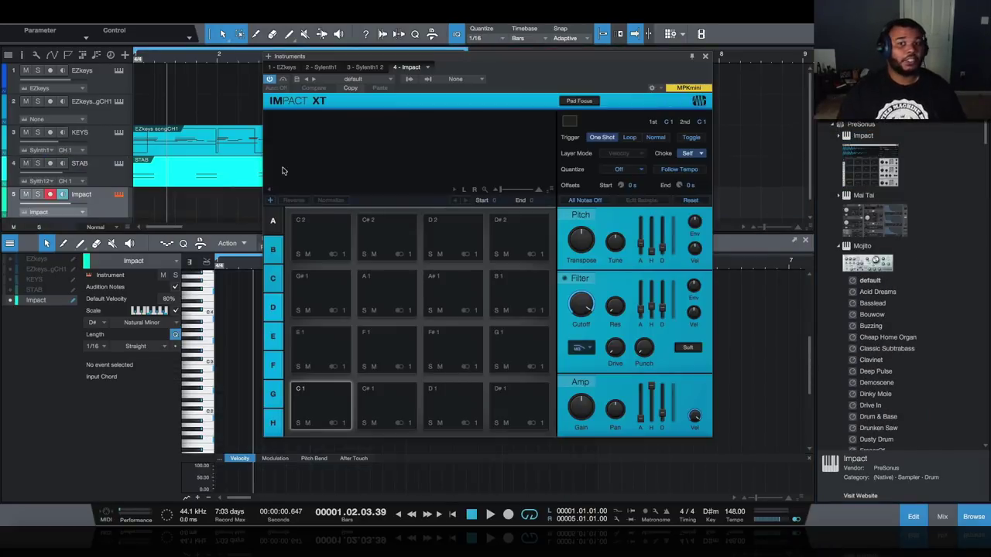
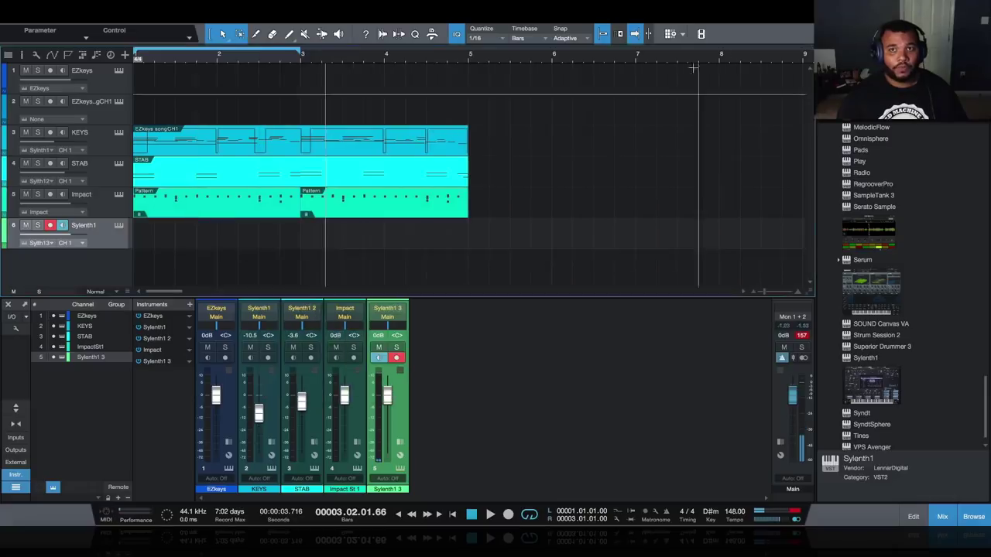
Step: Create a four-bar part on the new Sylenth1 track and open its note editor with the STAB notes shown for reference
double_click(143, 246)
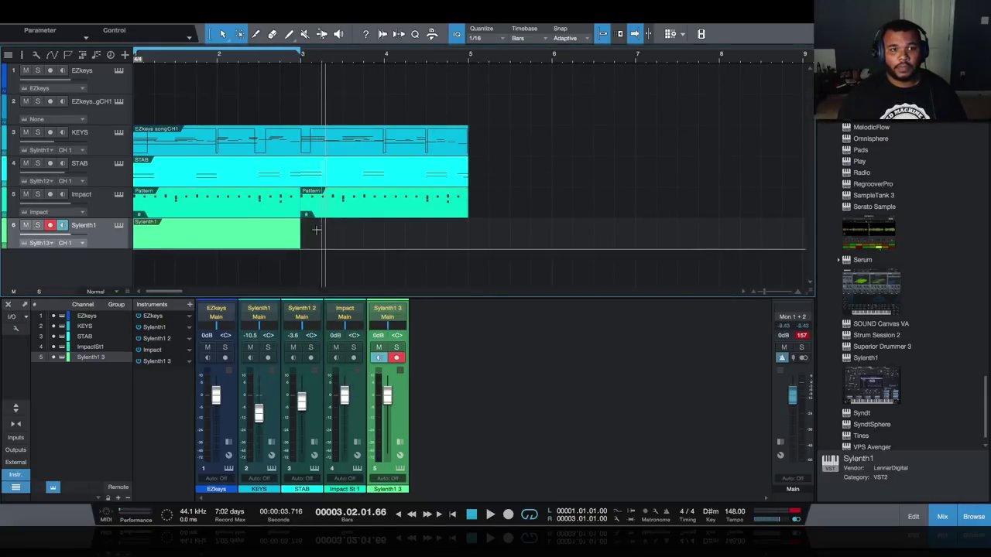
left_click_drag(302, 239, 467, 240)
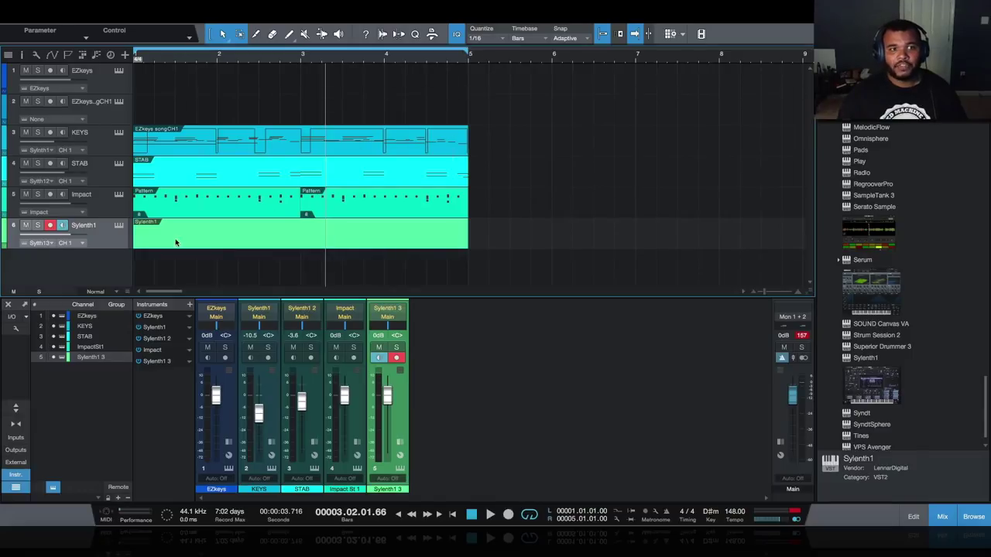
double_click(176, 241)
left_click(9, 289)
scroll(297, 353, "down", 3)
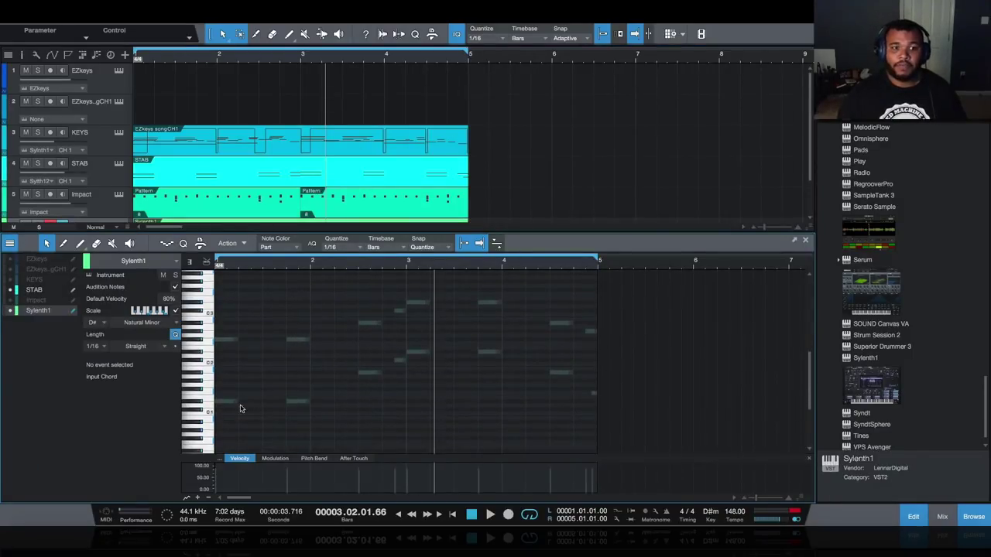
scroll(398, 357, "down", 2)
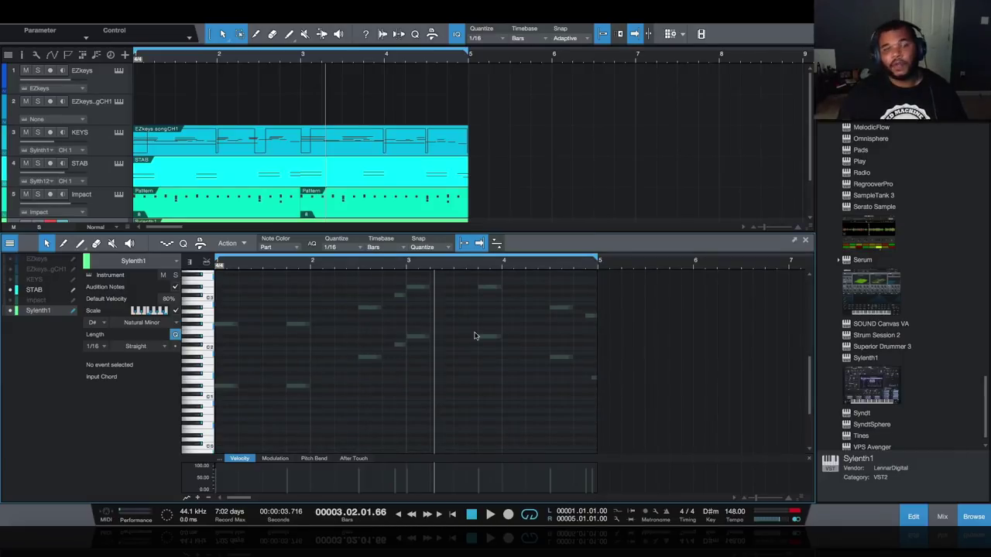
Step: Draw bass notes on the Sylenth1 part that follow the lower STAB notes, starting with D#1 on beats 1 and 4 of bar 1
left_click(218, 388)
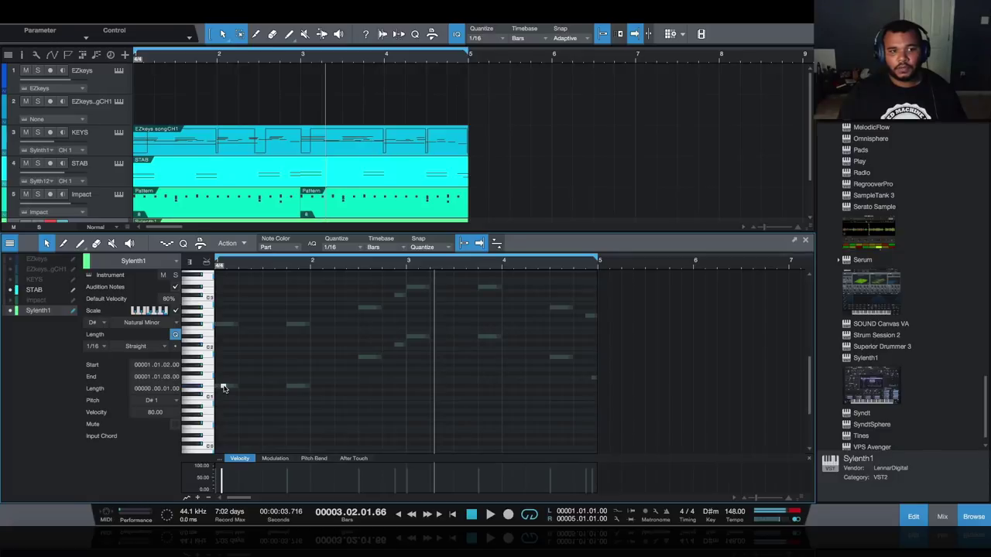
left_click_drag(218, 387, 238, 387)
left_click(286, 387)
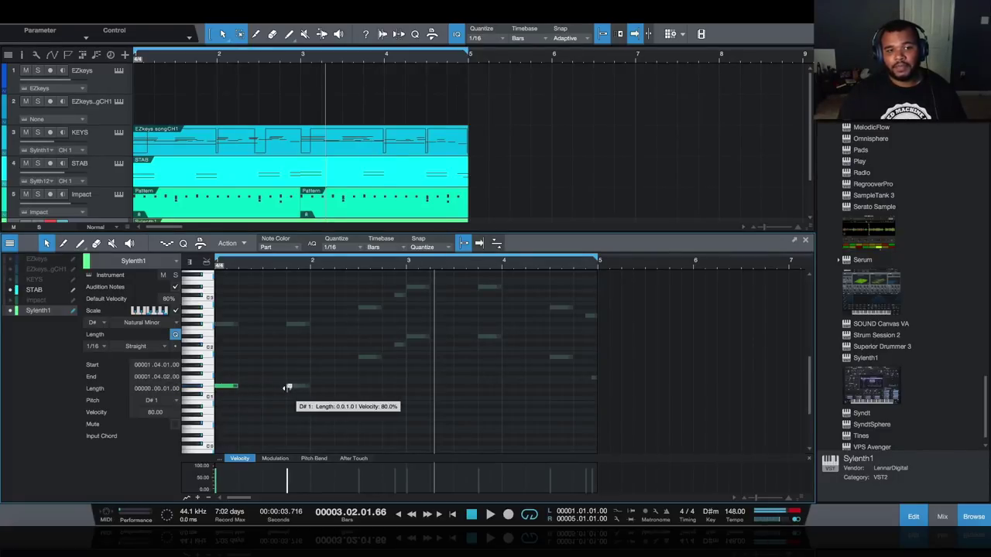
left_click(358, 359)
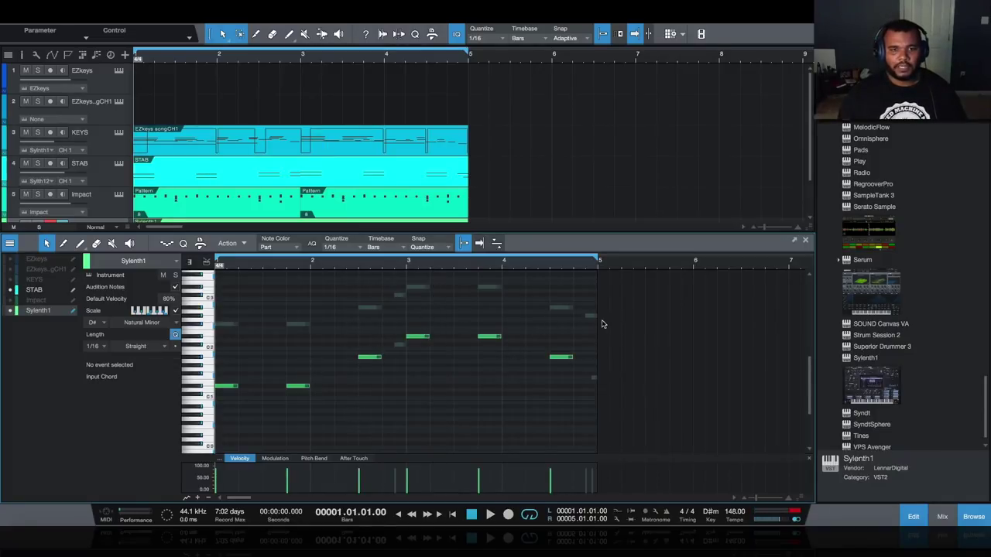
Step: Lengthen all the bass notes to two beats each and play the loop
left_click_drag(593, 317, 215, 430)
left_click_drag(239, 386, 262, 387)
left_click(490, 515)
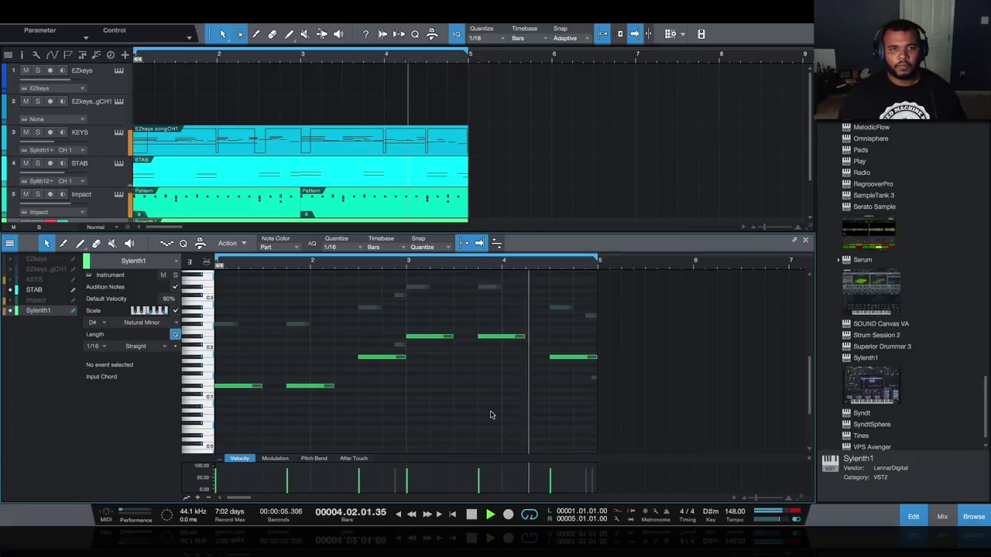
key("space")
Step: Raise all the bass notes by one octave and play the loop with Sylenth1's 808 - Alert Me preset
key("ctrl+a")
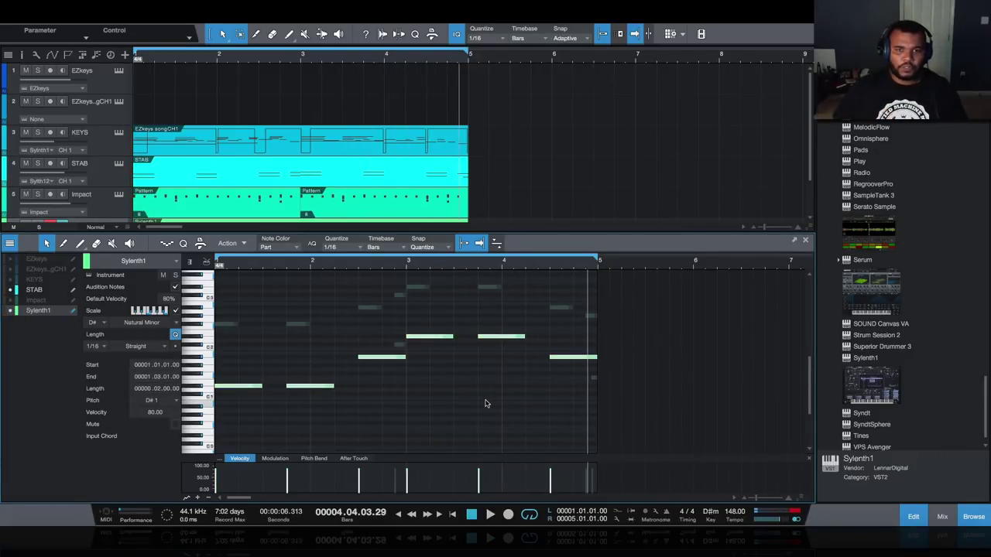
key("shift+Up")
left_click(175, 261)
key("space")
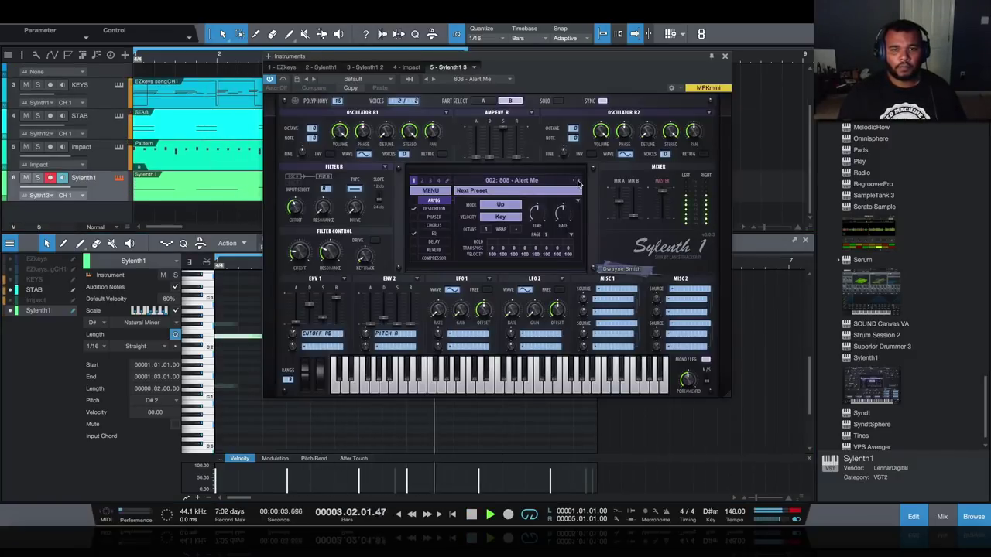
left_click(725, 57)
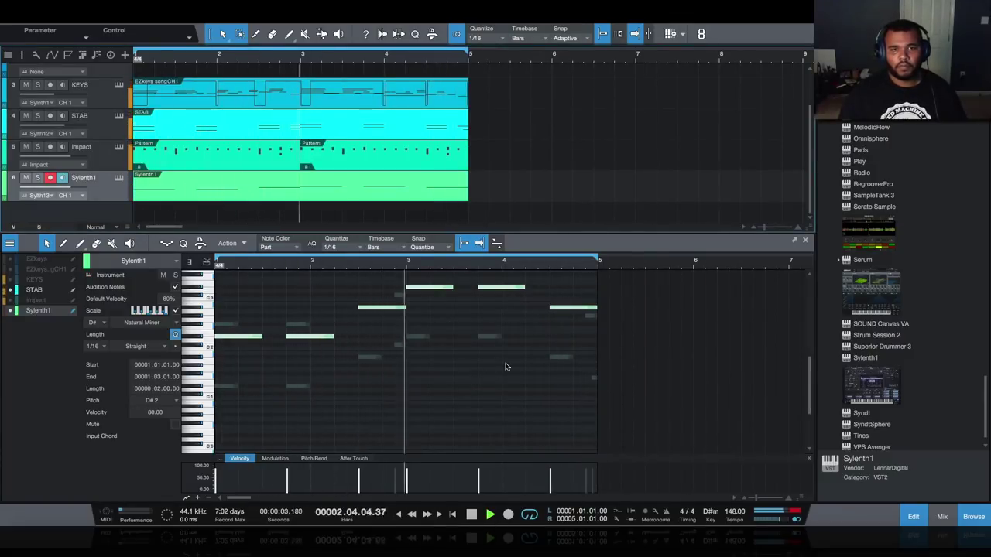
Step: Lower the last three bass notes, in bars 3 and 4, by one octave and play the loop
left_click(542, 348)
left_click_drag(436, 277, 592, 326)
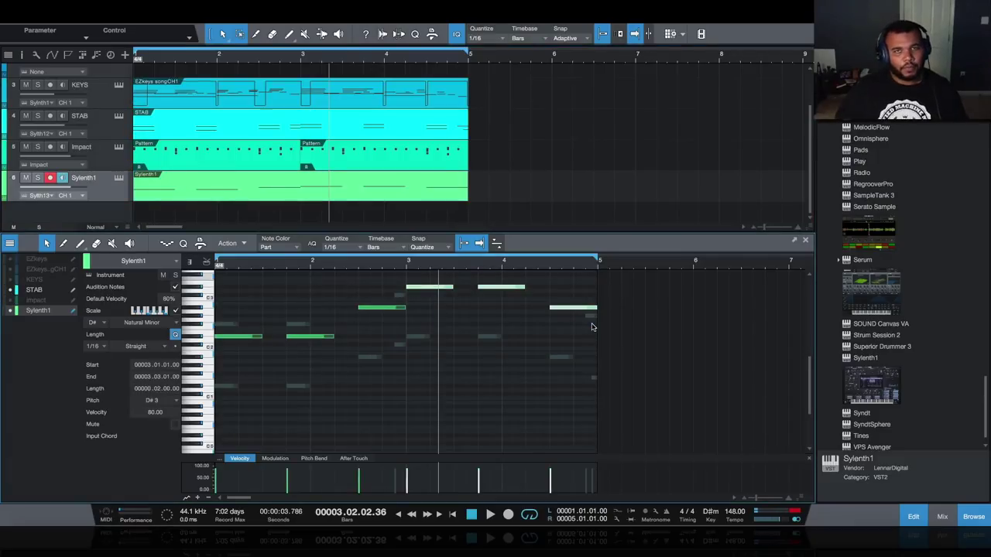
key("shift+Down")
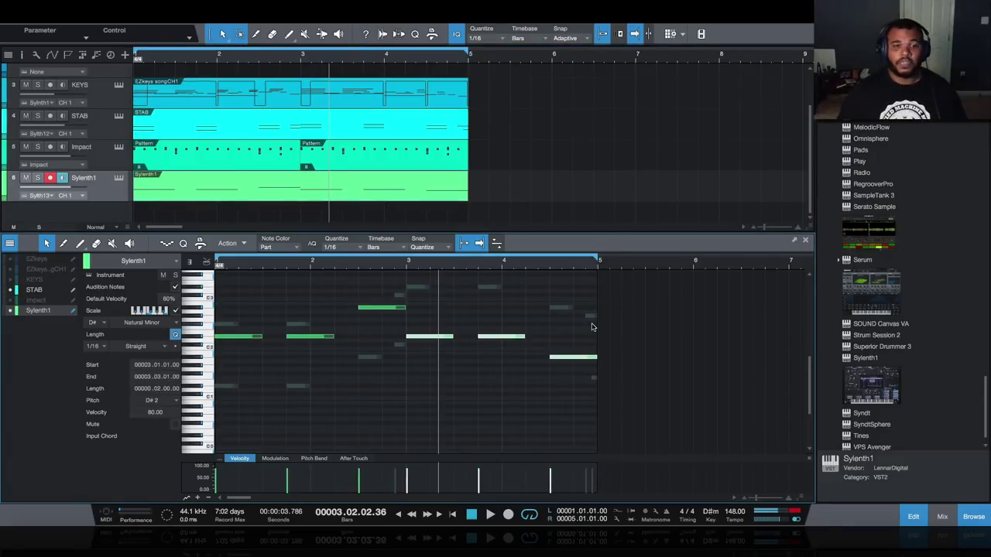
left_click(479, 362)
key("space")
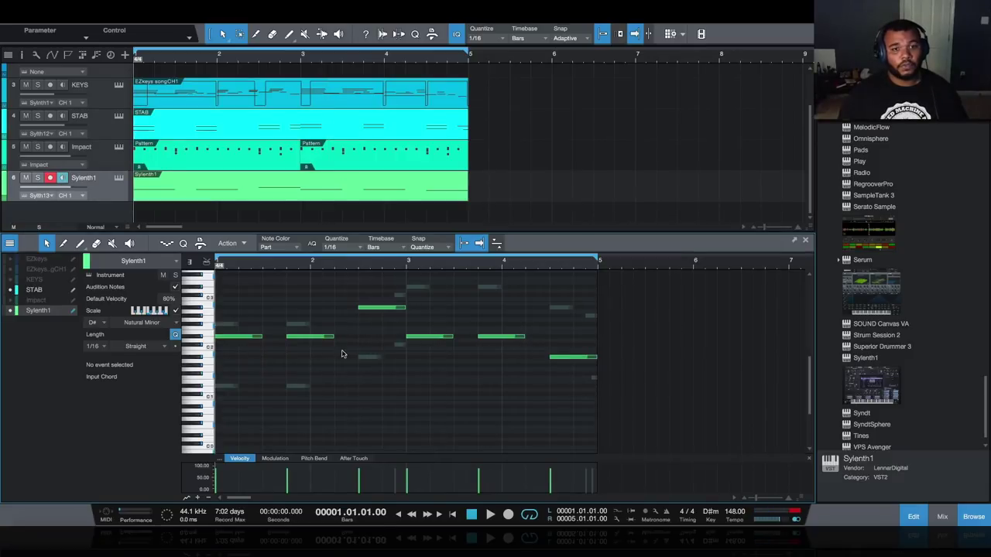
key("space")
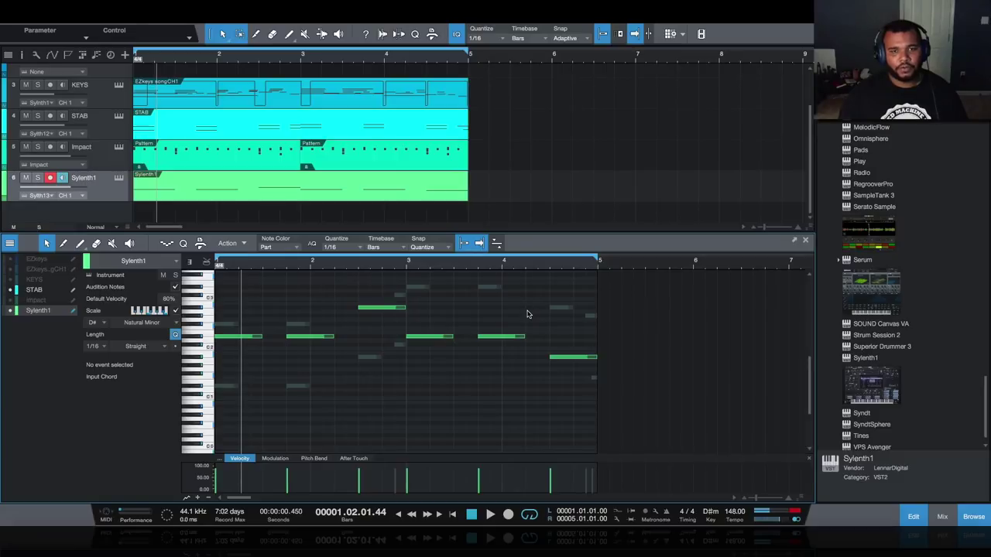
scroll(558, 364, "up", 2)
key("space")
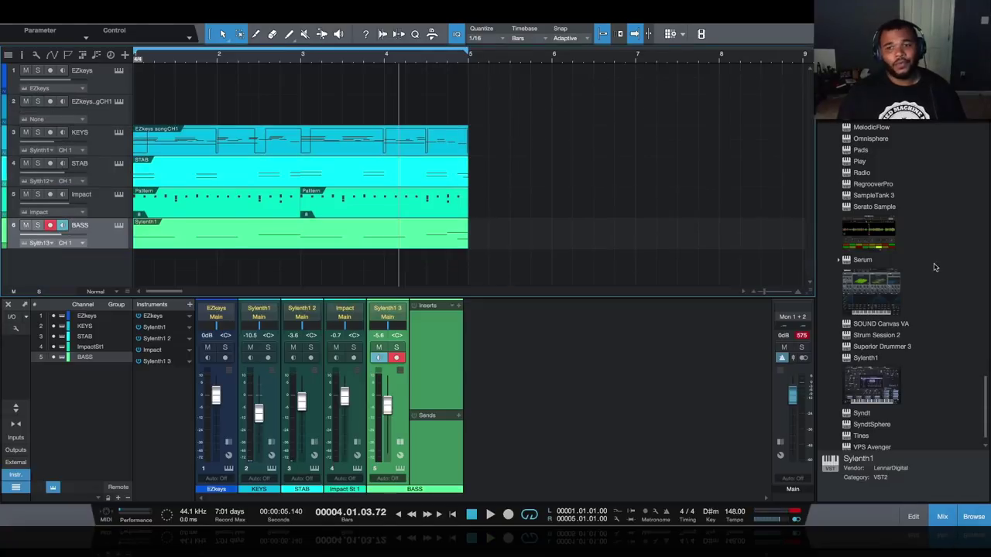
Step: Add another Sylenth1 instrument as a new track below BASS and name the track LEAD
scroll(913, 268, "down", 1)
left_click_drag(884, 388, 55, 263)
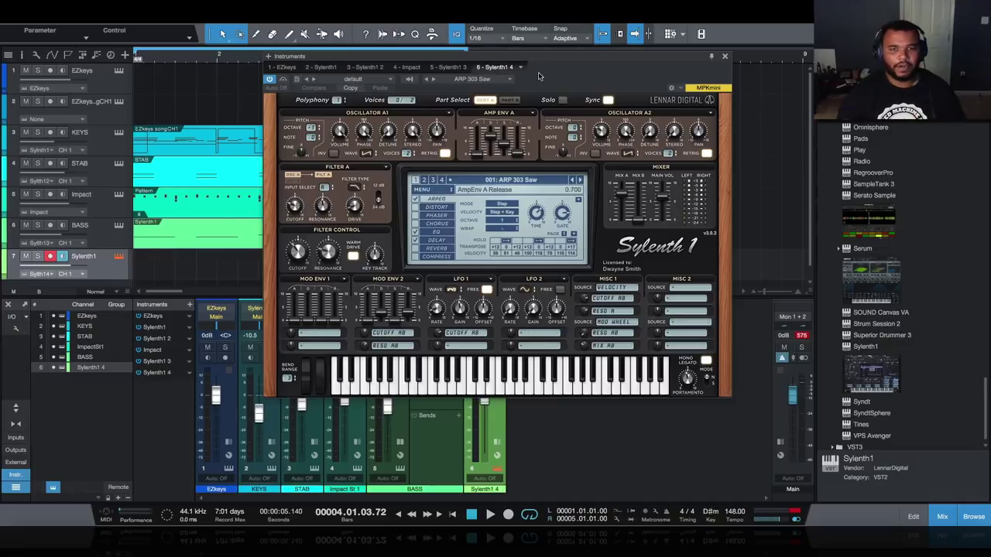
key("Escape")
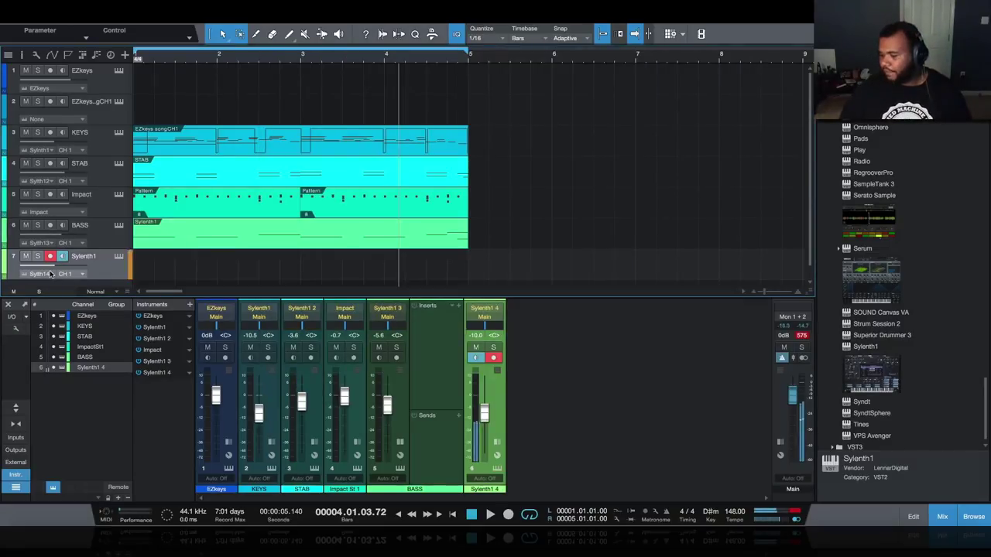
type("LEAD")
key("Return")
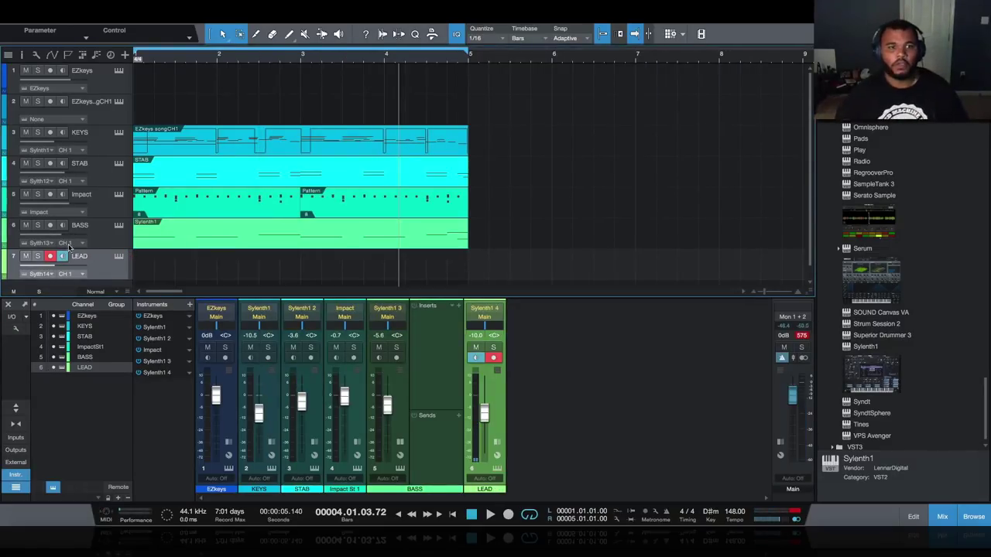
Step: Create a four-bar part on LEAD and open its note editor with the KEYS notes shown for reference
double_click(140, 274)
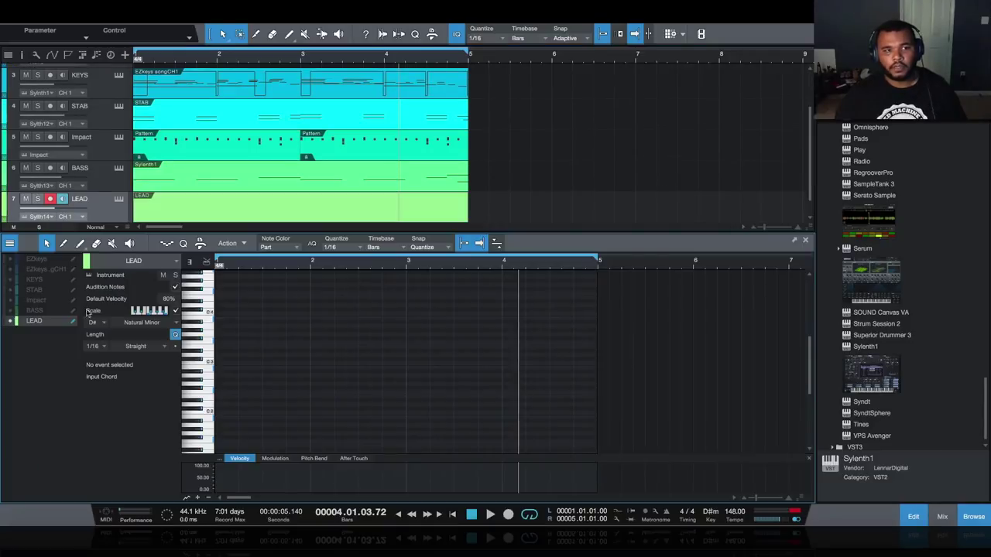
left_click(11, 280)
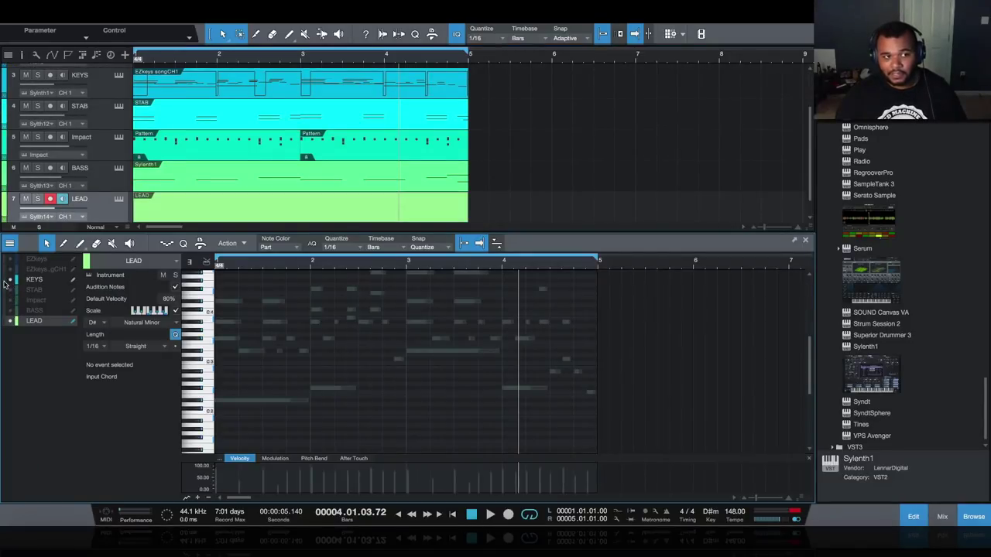
left_click(45, 280)
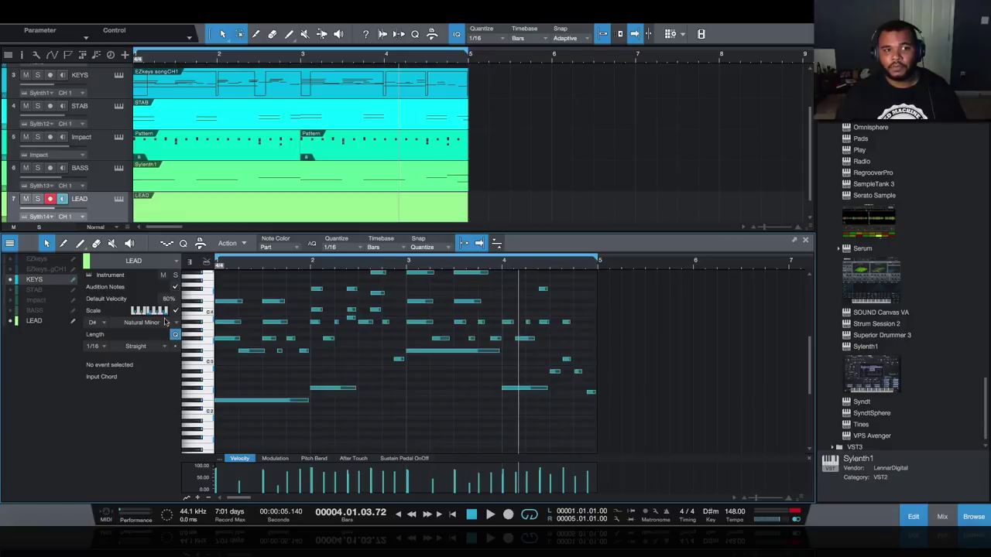
left_click(35, 322)
scroll(291, 366, "up", 2)
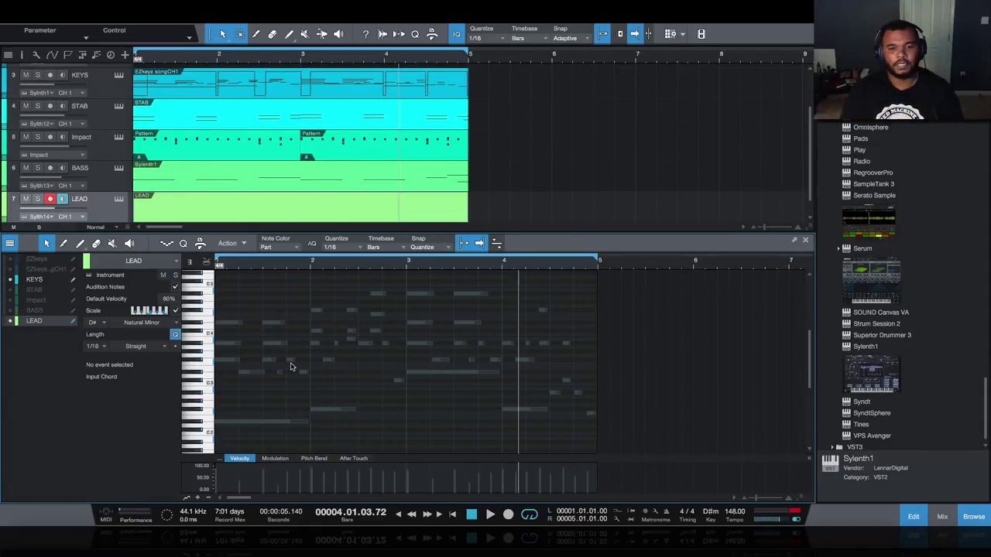
Step: Play the loop from the start to hear the LEAD notes with the other tracks
left_click(454, 515)
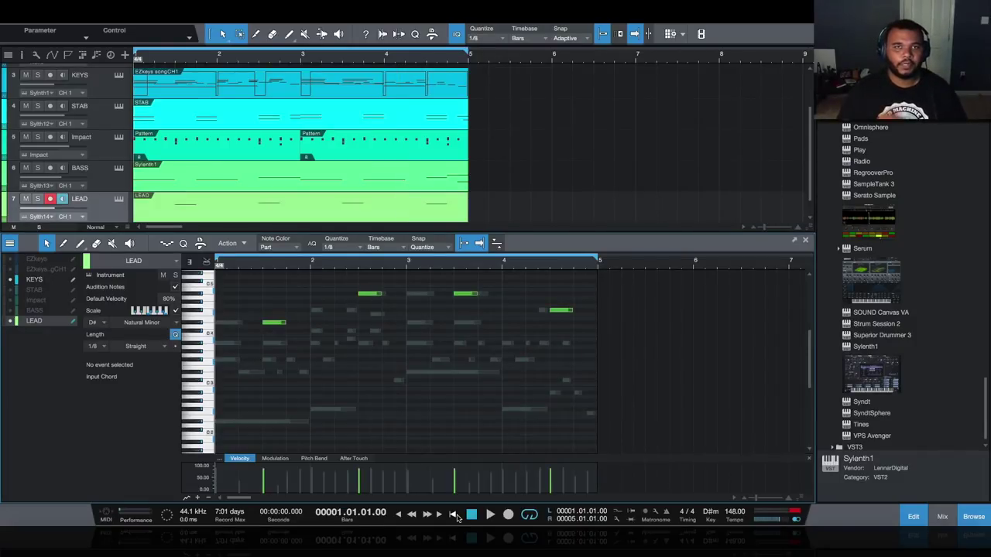
key("space")
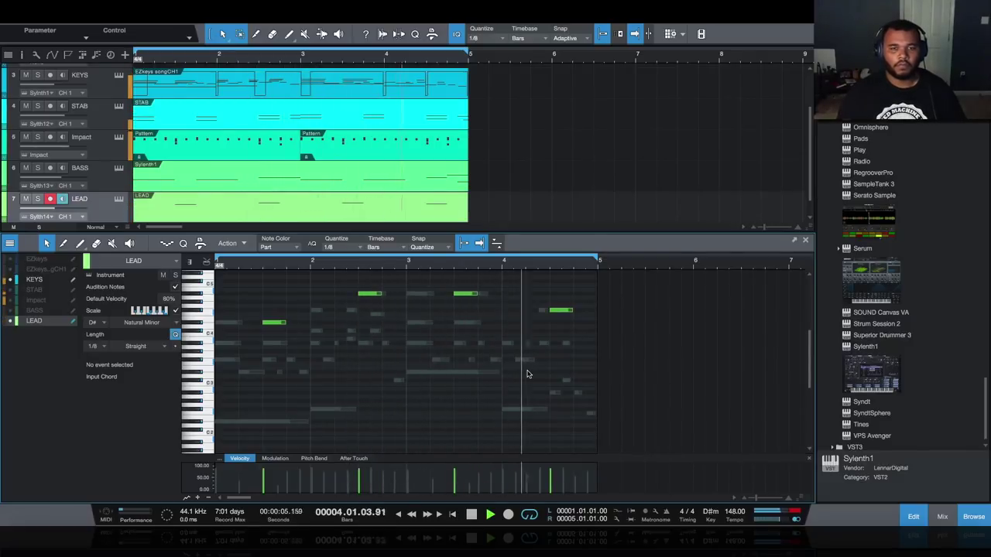
key("space")
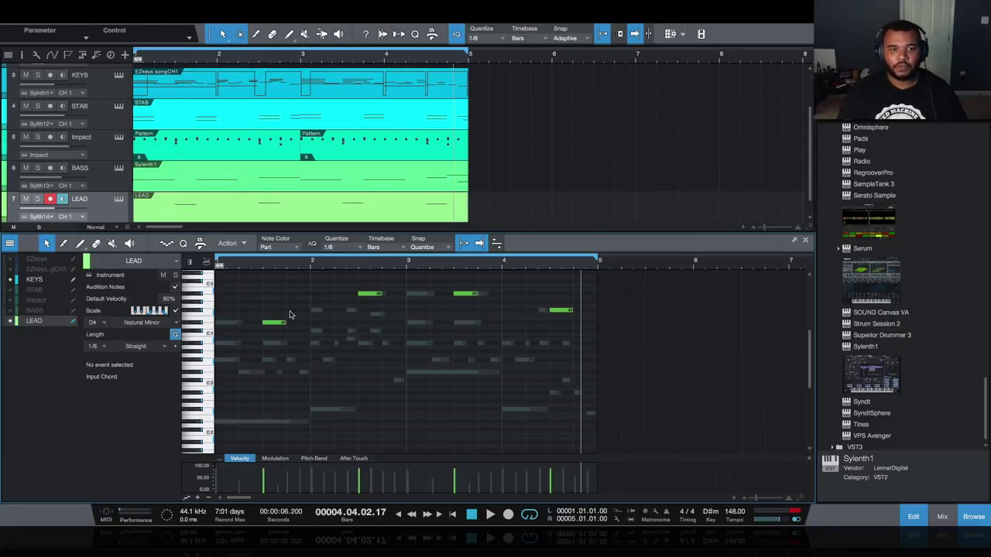
Step: Add a one-beat F#3 on beat 4 of LEAD's first bar and an eighth-note A#3 just before it
left_click(290, 360)
left_click_drag(293, 360, 309, 360)
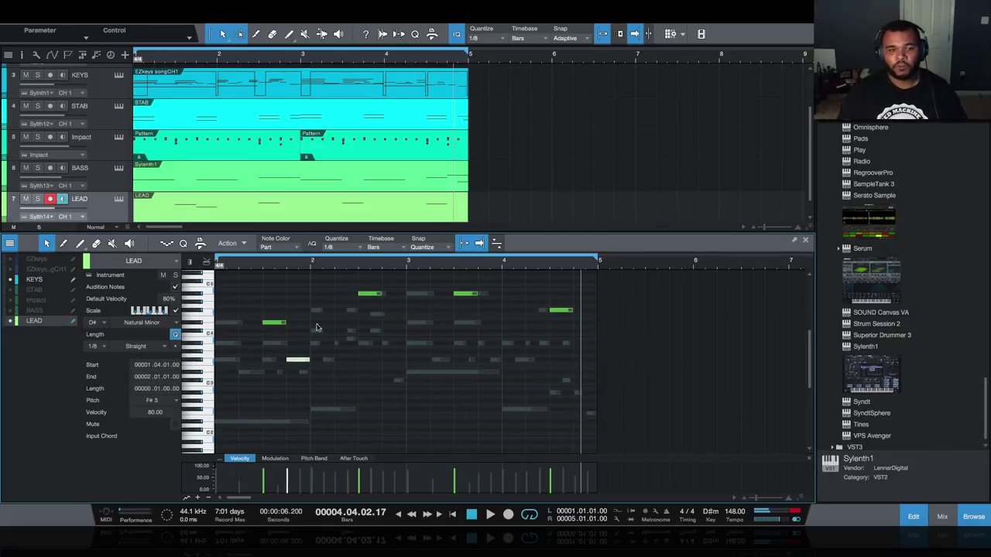
double_click(280, 344)
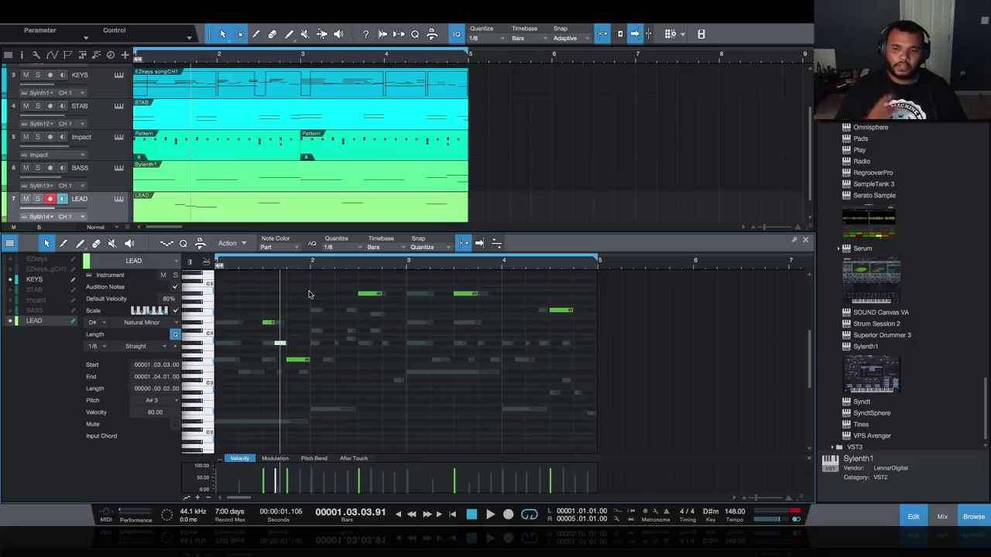
Step: Try the second note of LEAD's first bar at B3 and at G#3, playing the loop to compare
key("Right")
key("Right")
key("Left")
key("Left")
key("Left")
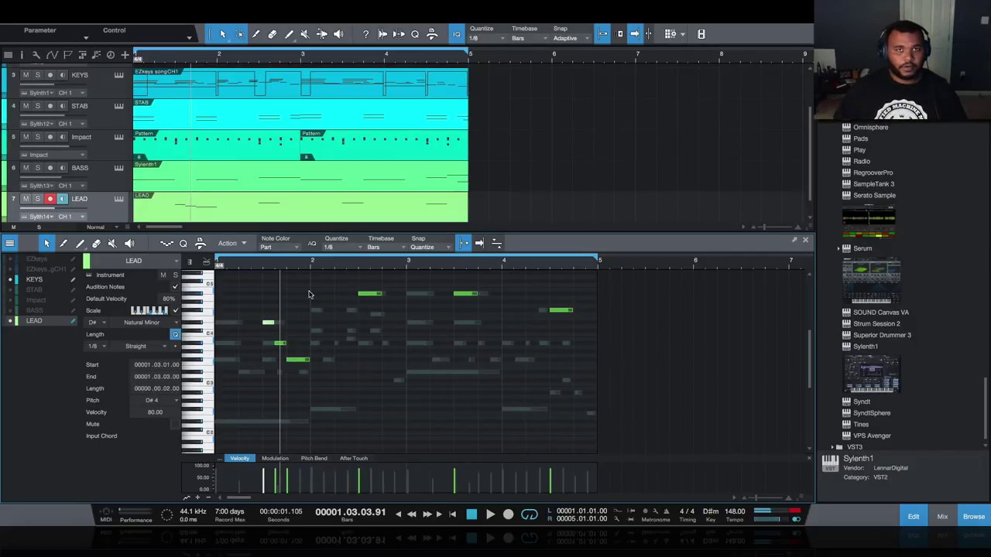
key("Right")
key("Up")
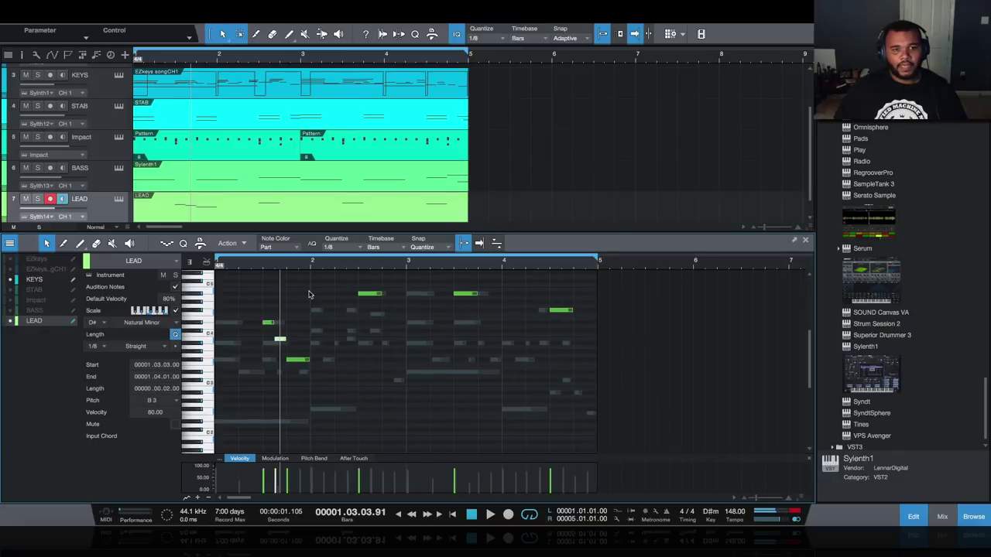
key("Down")
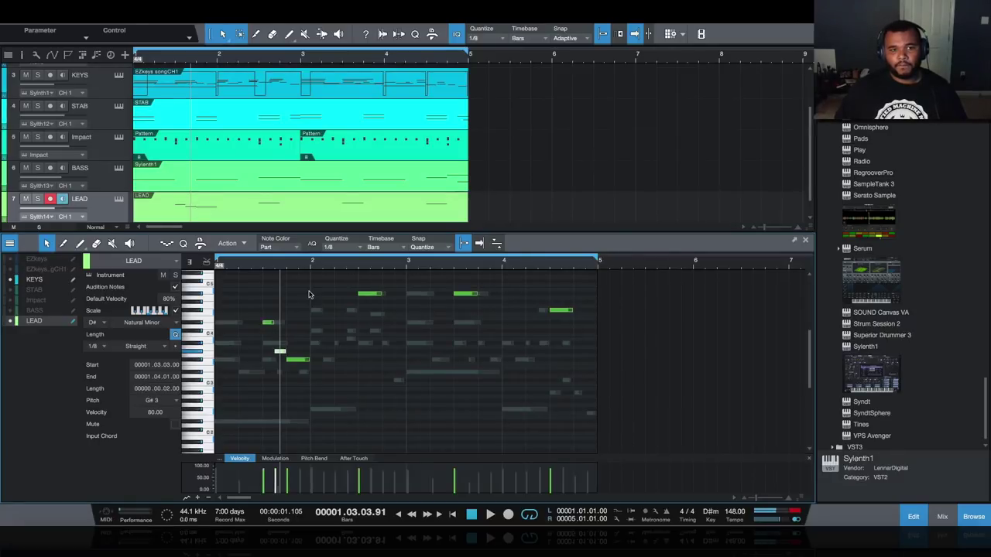
key("space")
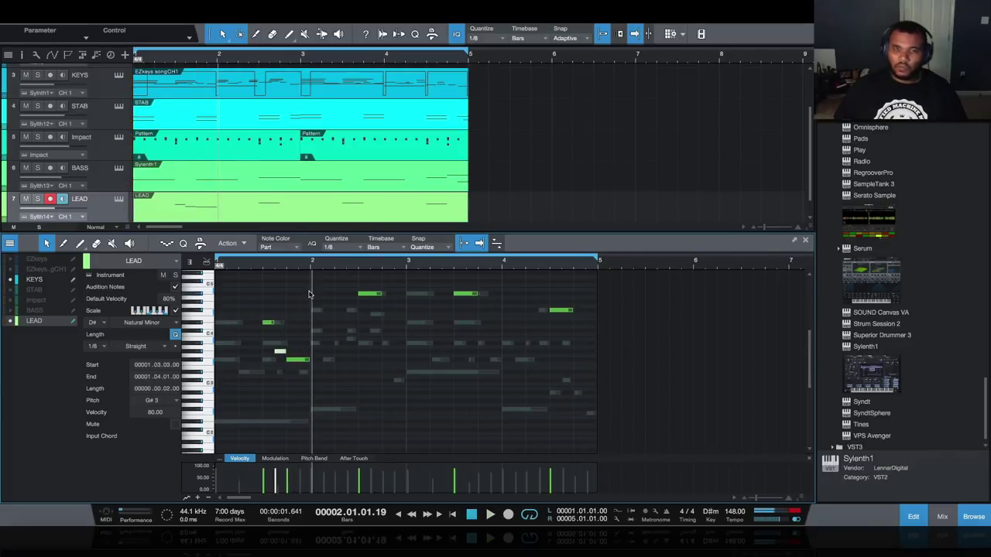
Step: Set the second note of LEAD's first bar to C#4 and play the loop
key("Up")
key("Up")
key("Up")
key("Up")
key("space")
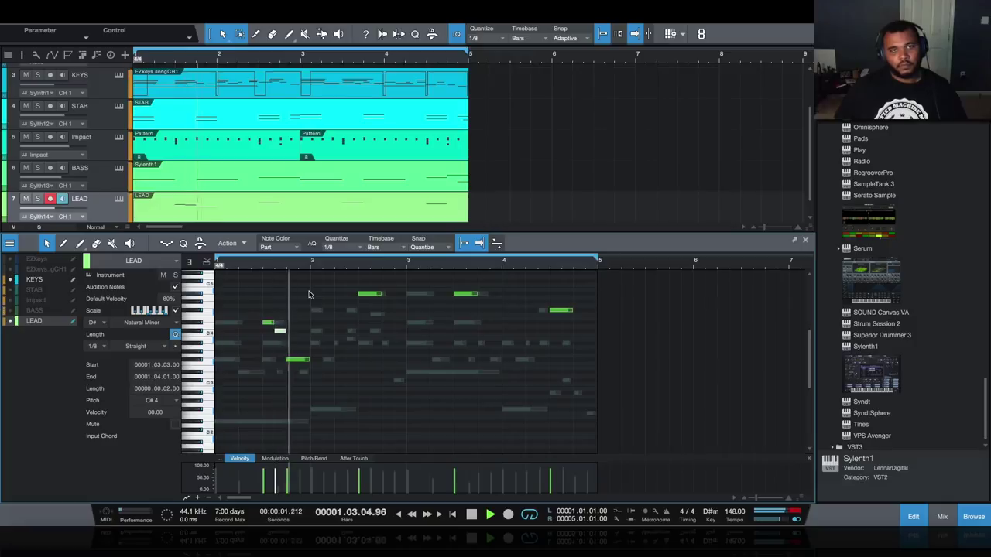
Step: Raise the third note of LEAD's first bar to A#3 and play the loop
key("Right")
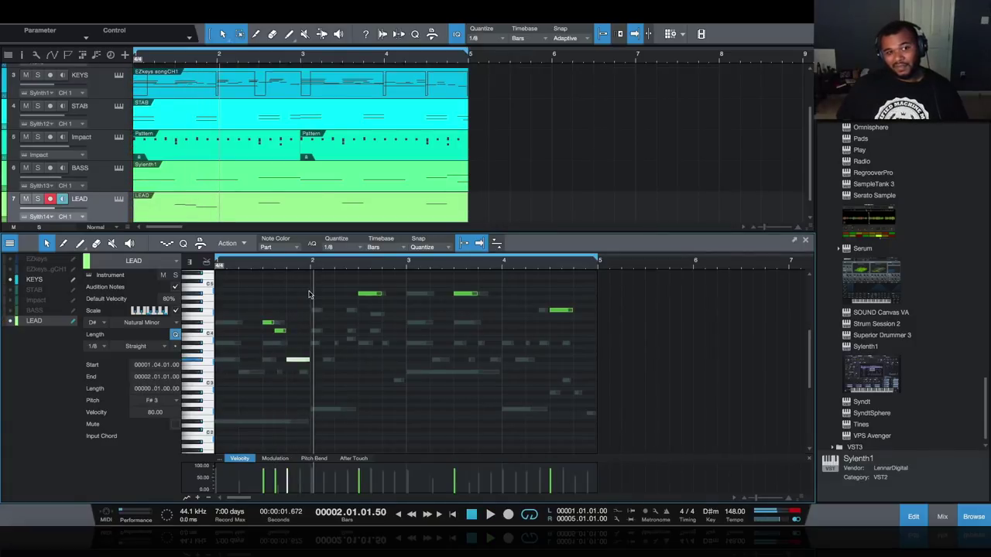
key("Up")
key("Up")
key("Up")
key("Up")
key("space")
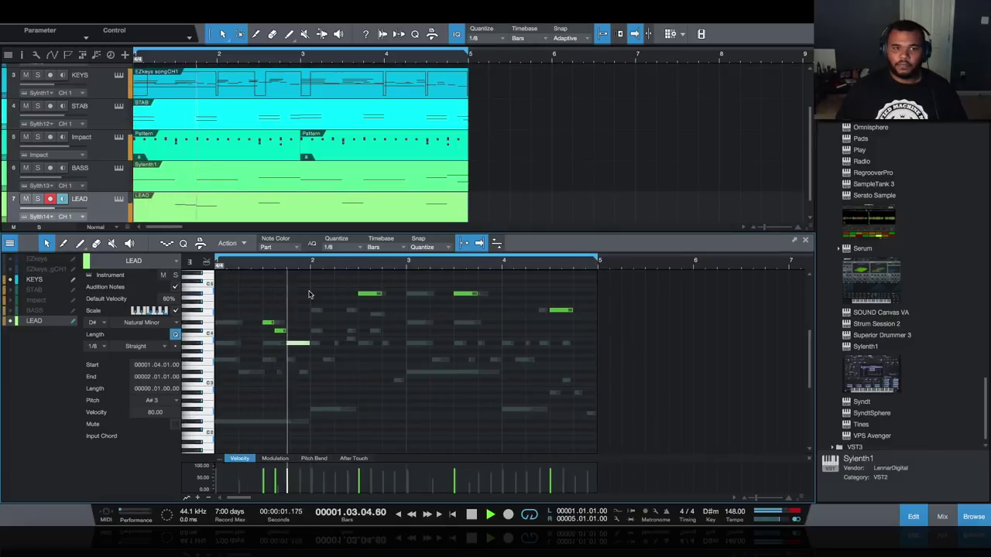
key("space")
key("space")
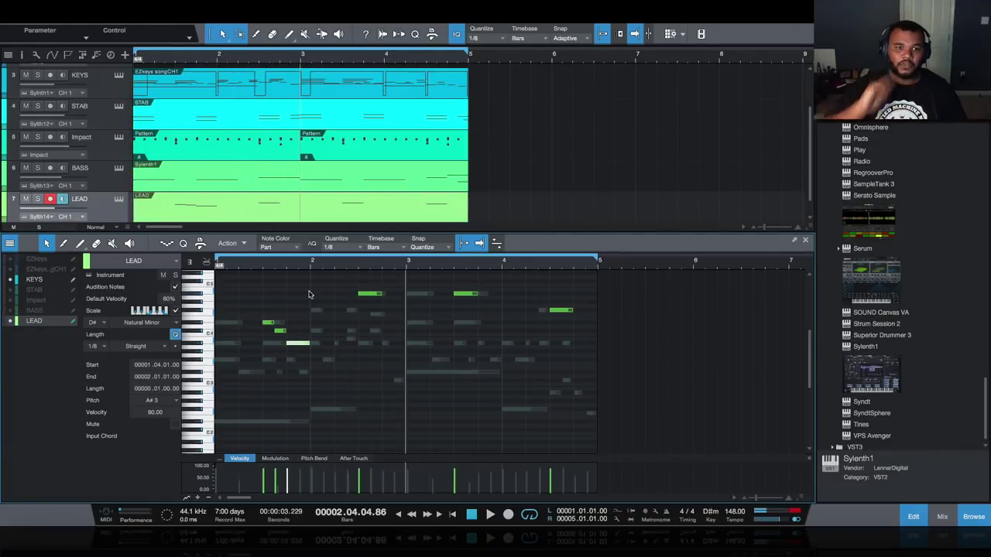
Step: Delete LEAD's single note in bar 2 and copy the three-note figure from bar 1 to beat 3 of bar 2
left_click(348, 281)
left_click(370, 294)
left_click(464, 294)
left_click_drag(334, 304, 267, 362)
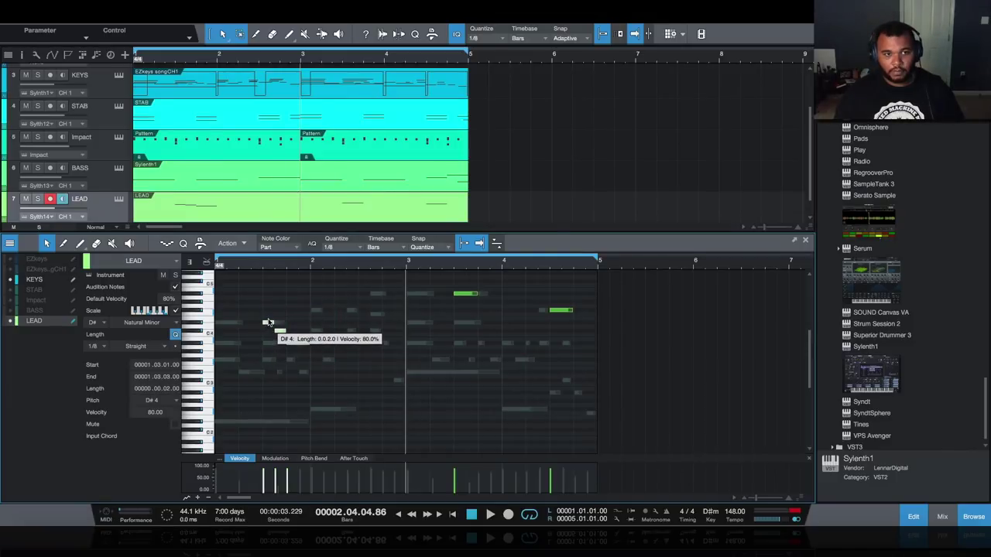
left_click_drag(267, 324, 392, 298)
Step: Set the last note of LEAD's copied bar 2 figure to A#4 and play the loop from the start
left_click(404, 330)
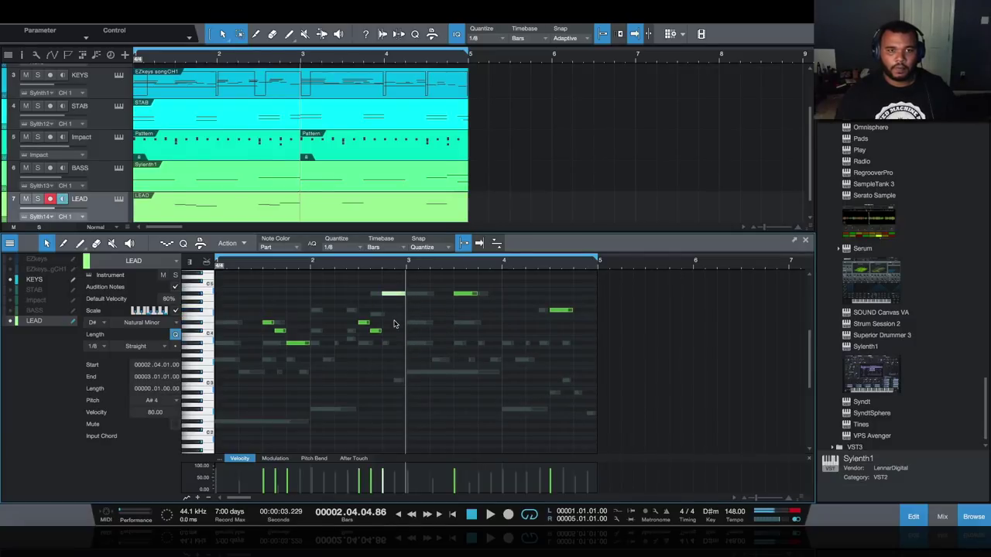
key("Down")
key("Up")
key("Return")
key("space")
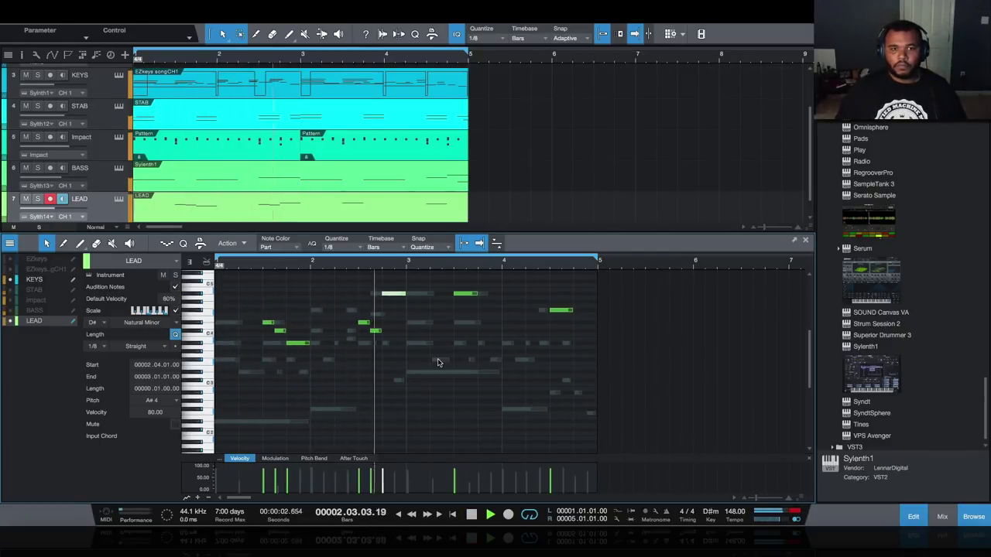
Step: Replace LEAD's single notes in bars 3 and 4 with copies of bar 1's three-note figure on beat 3
key("space")
left_click_drag(466, 288, 252, 369)
left_click_drag(266, 328, 505, 343)
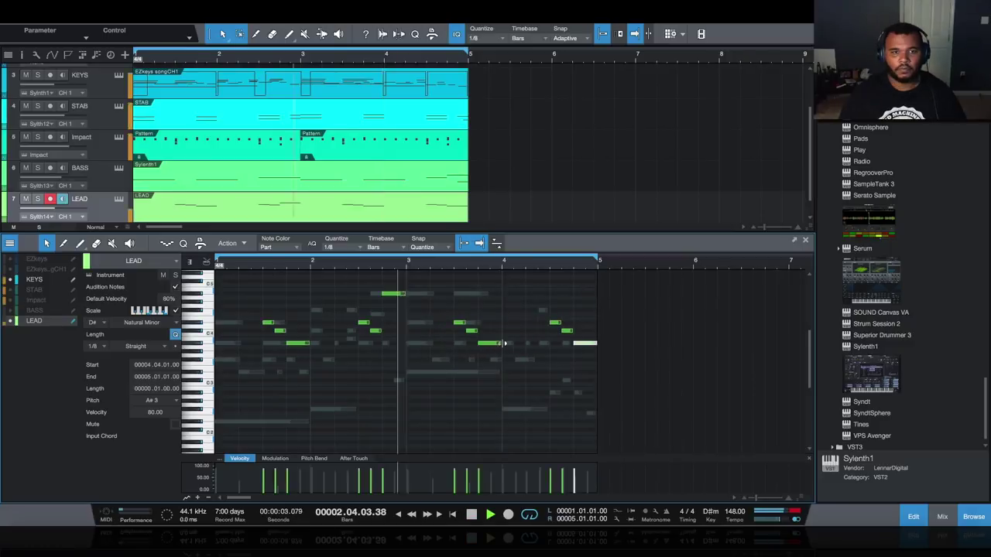
Step: Try LEAD's last note in bar 4 at A#4 and at A#2
key("shift+Up")
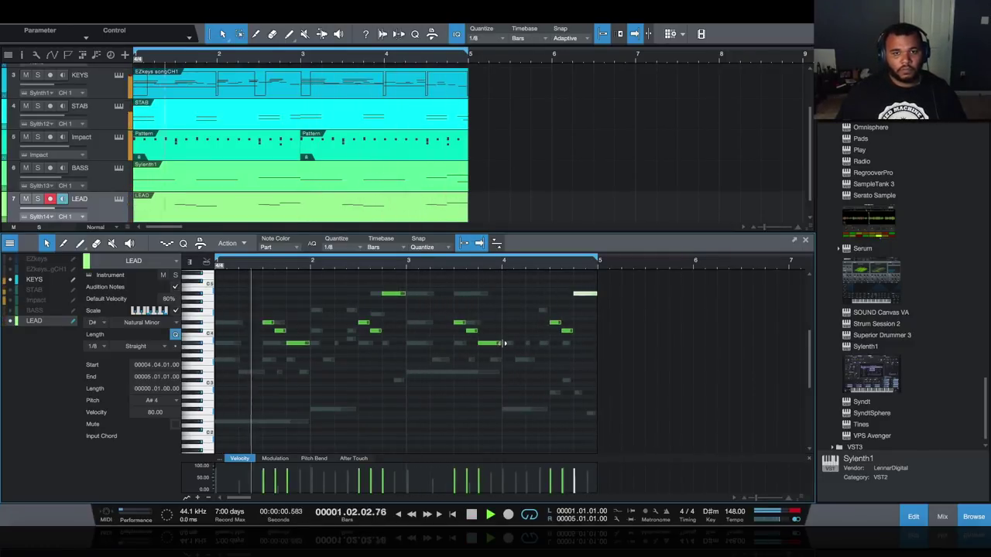
key("shift+Down")
key("shift+Down")
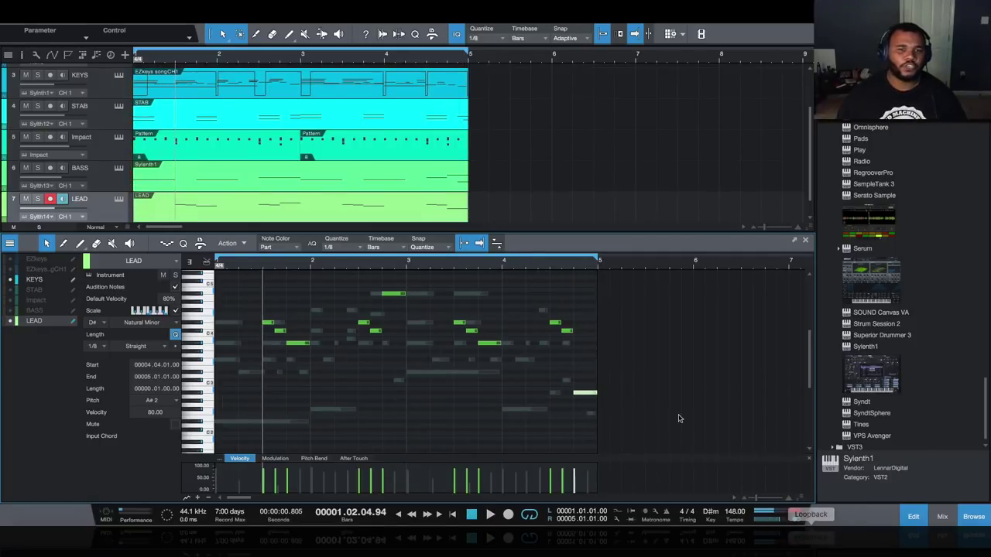
Step: Delete the middle note of LEAD's bar 4 figure and make its first note one beat long at F#4
left_click(568, 332)
left_click_drag(569, 332, 597, 349)
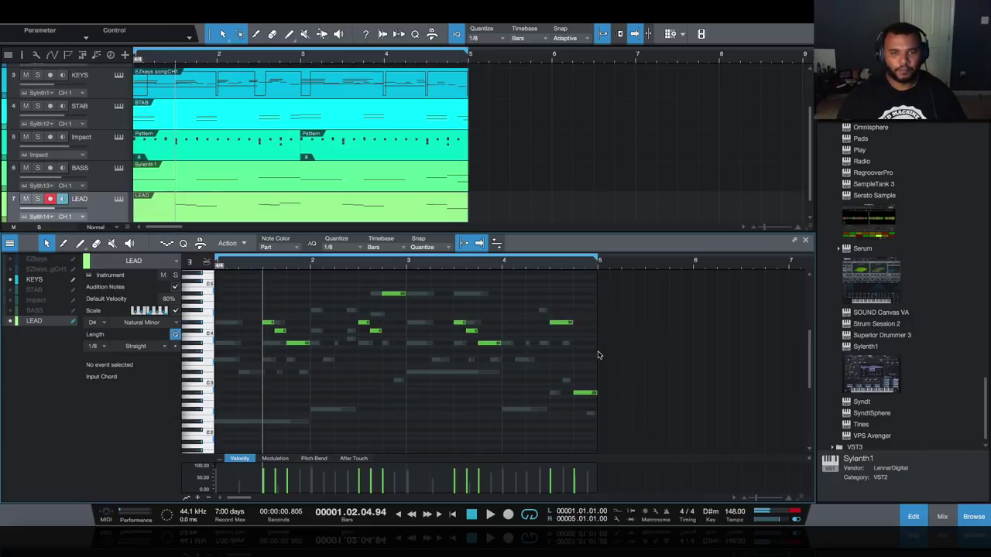
key("space")
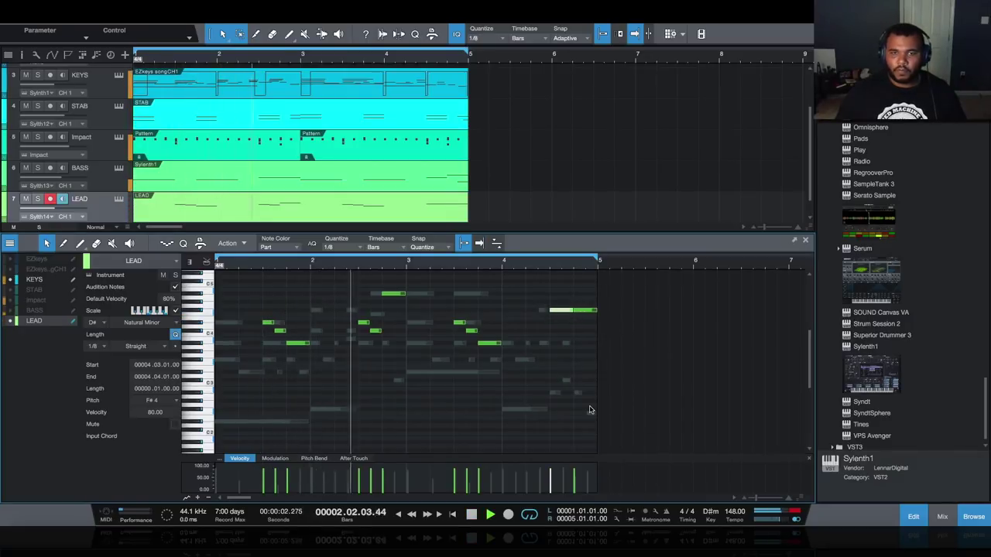
Step: Lower LEAD's last note in bar 4 to A#3 and play the loop to check the melody
key("Down")
key("Down")
key("Down")
key("Down")
key("Down")
key("Down")
key("Down")
key("Down")
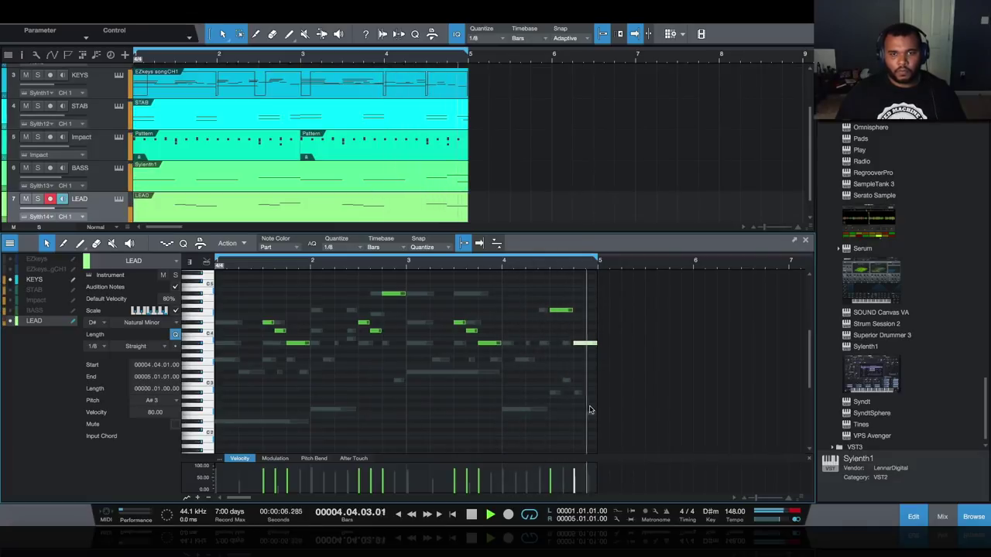
left_click(628, 409)
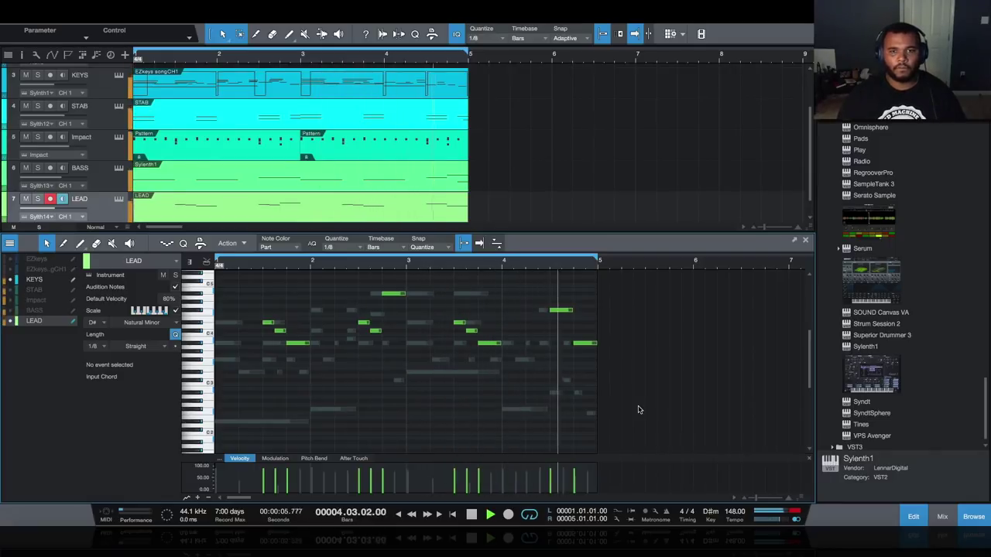
key("space")
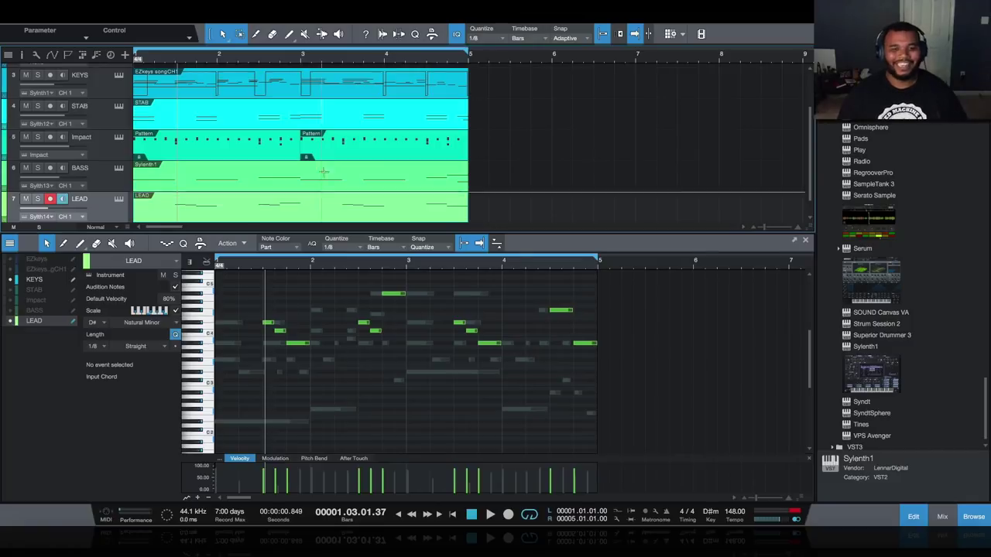
Step: Enlarge the arrangement area, solo BASS and LEAD, and play them together
left_click_drag(415, 236, 418, 282)
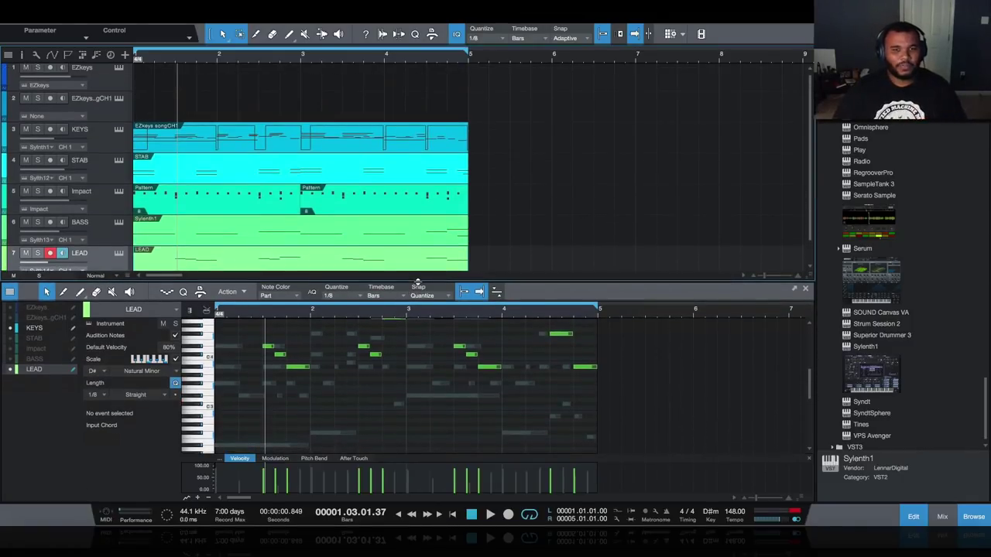
scroll(530, 357, "up", 2)
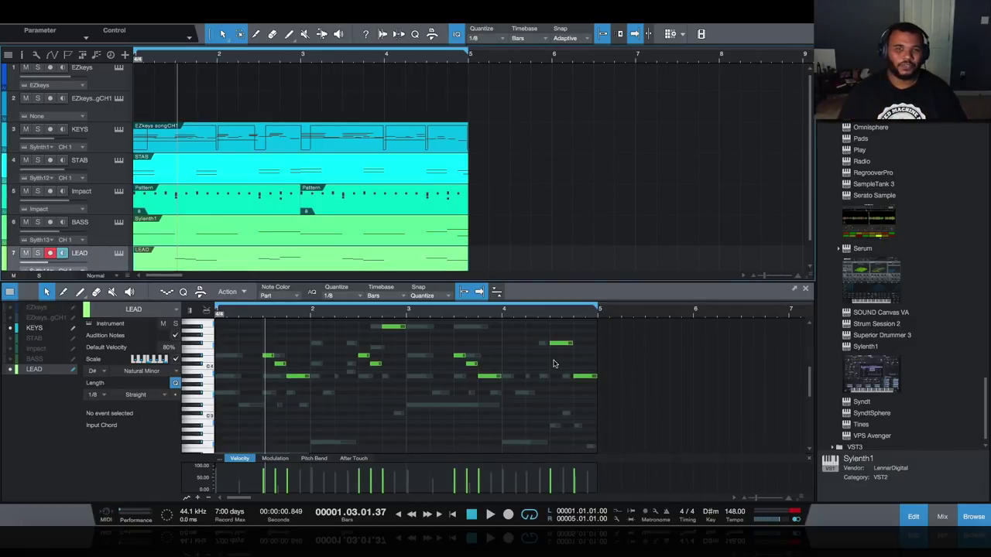
left_click(37, 222)
left_click(37, 254)
key("space")
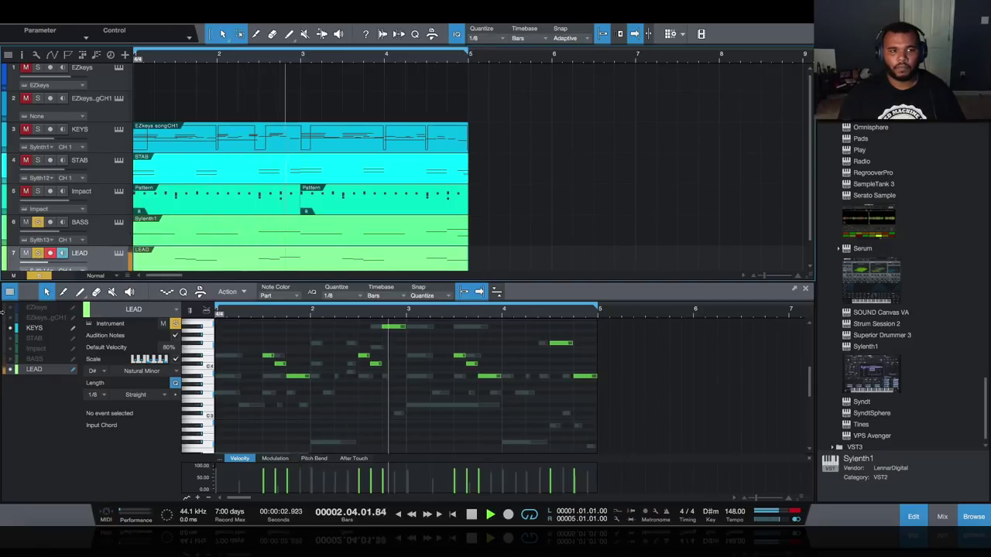
Step: Display BASS's notes behind LEAD's in the note editor and hide those of KEYS
left_click(12, 358)
left_click(7, 328)
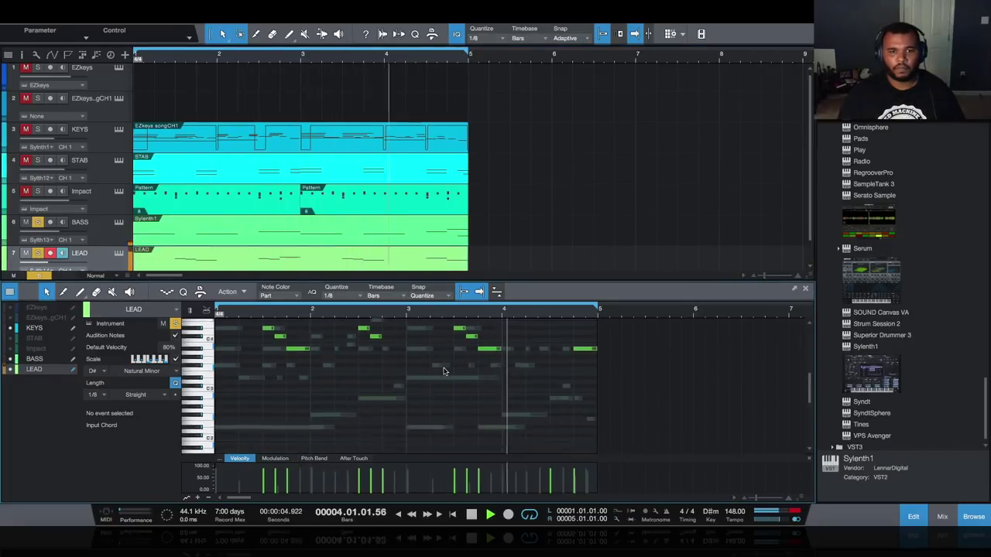
left_click(7, 328)
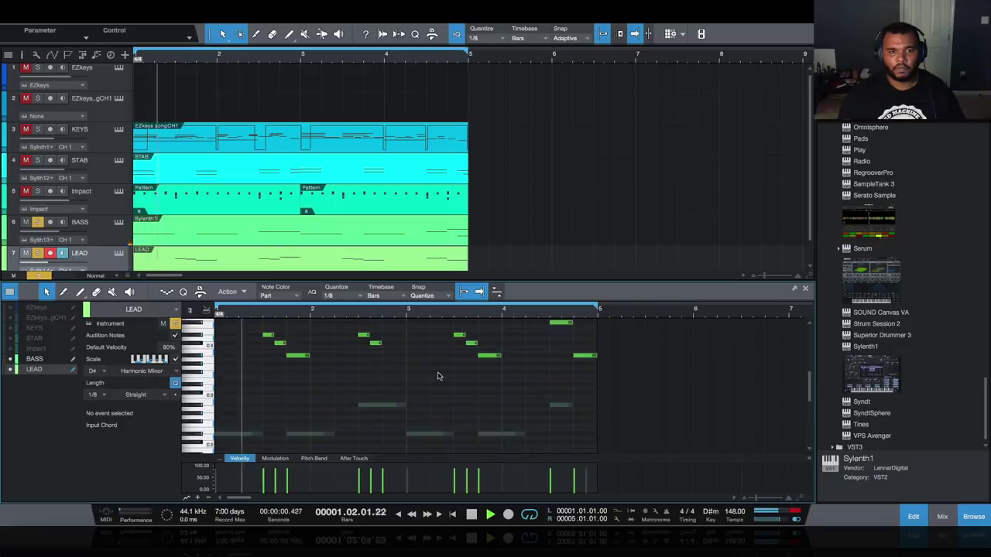
Step: Examine how LEAD's notes line up against BASS's notes across the four bars
scroll(439, 376, "up", 2)
scroll(445, 376, "down", 2)
scroll(501, 376, "up", 1)
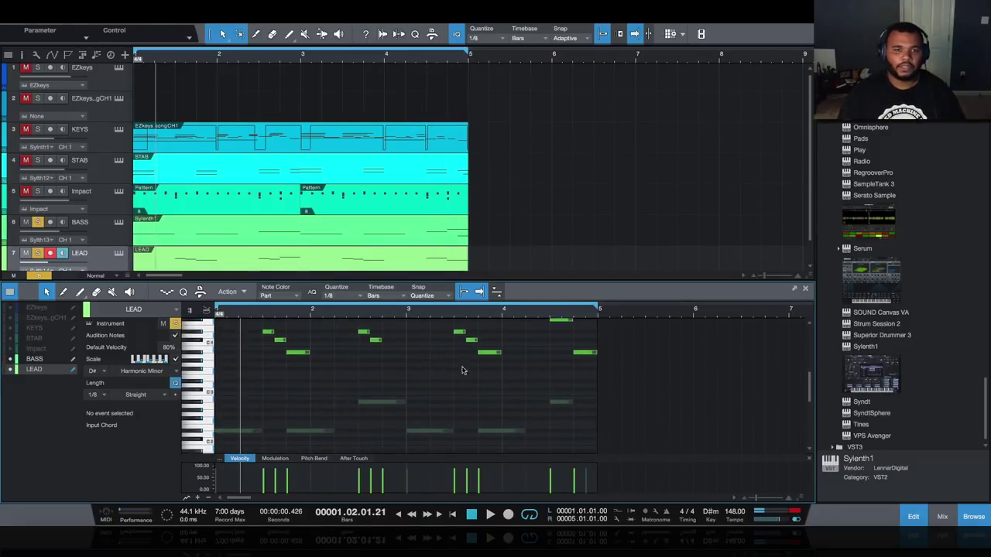
scroll(515, 380, "up", 2)
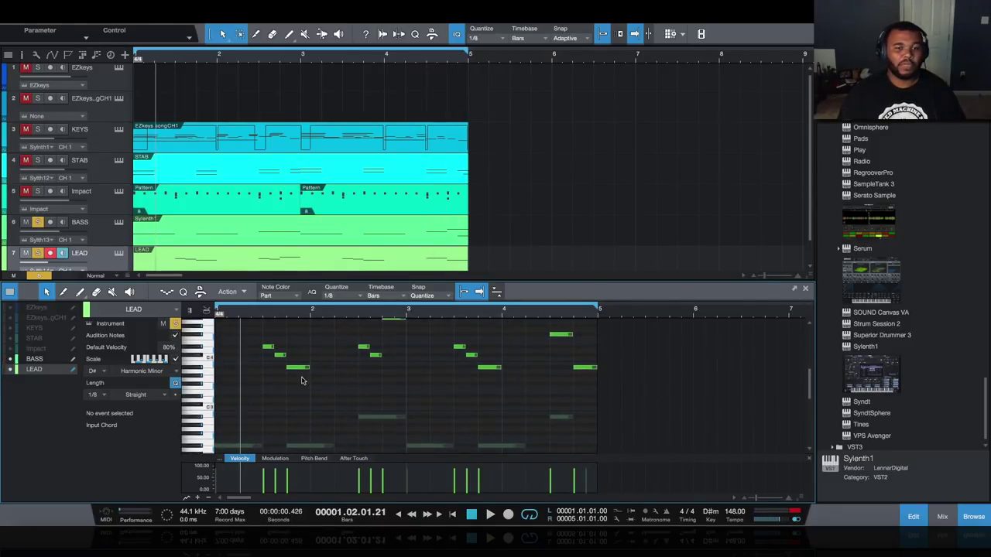
scroll(436, 372, "down", 2)
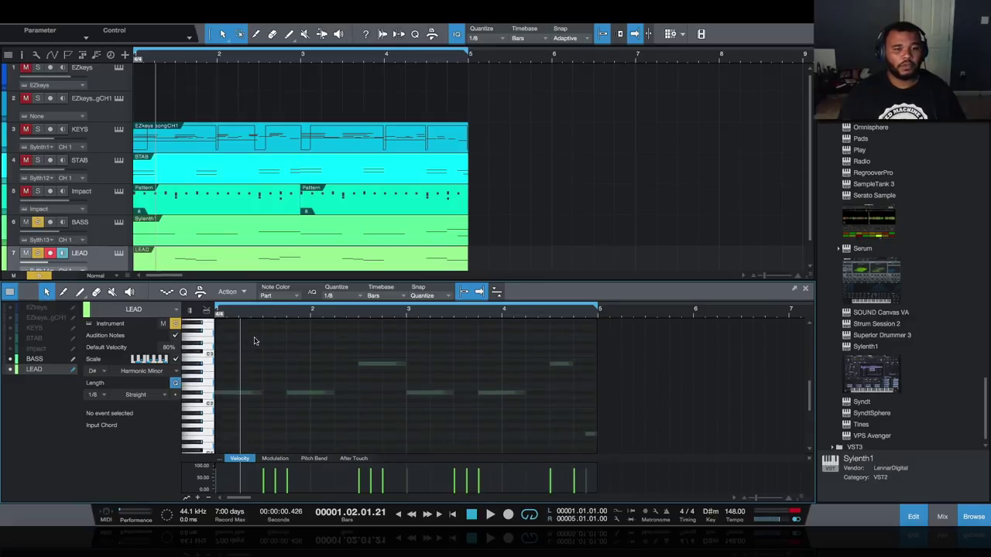
scroll(310, 372, "up", 2)
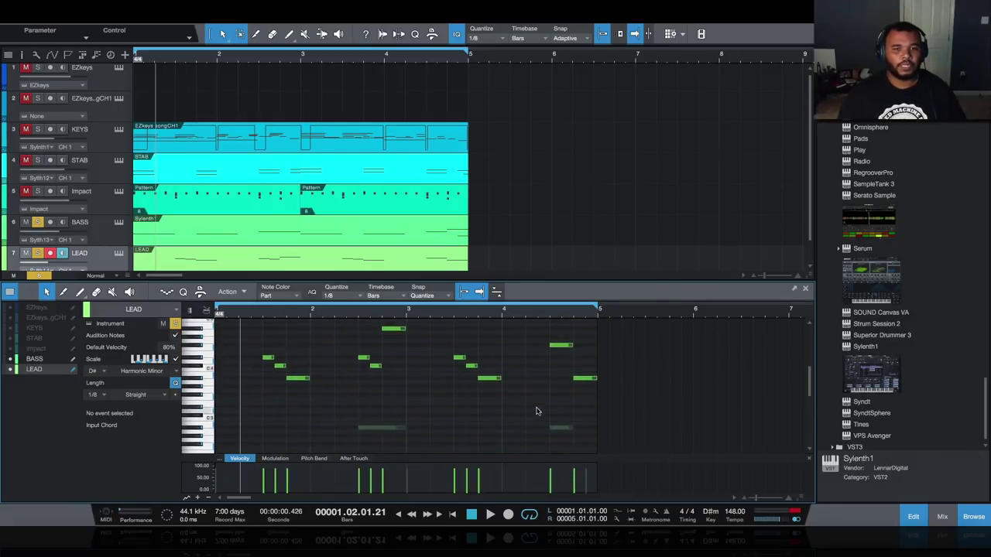
scroll(507, 392, "up", 4)
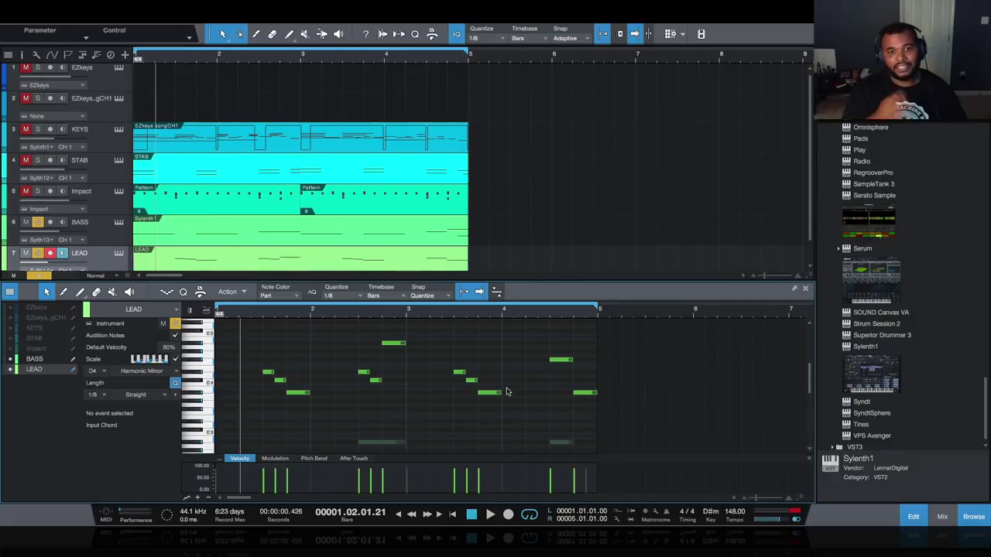
scroll(507, 392, "down", 1)
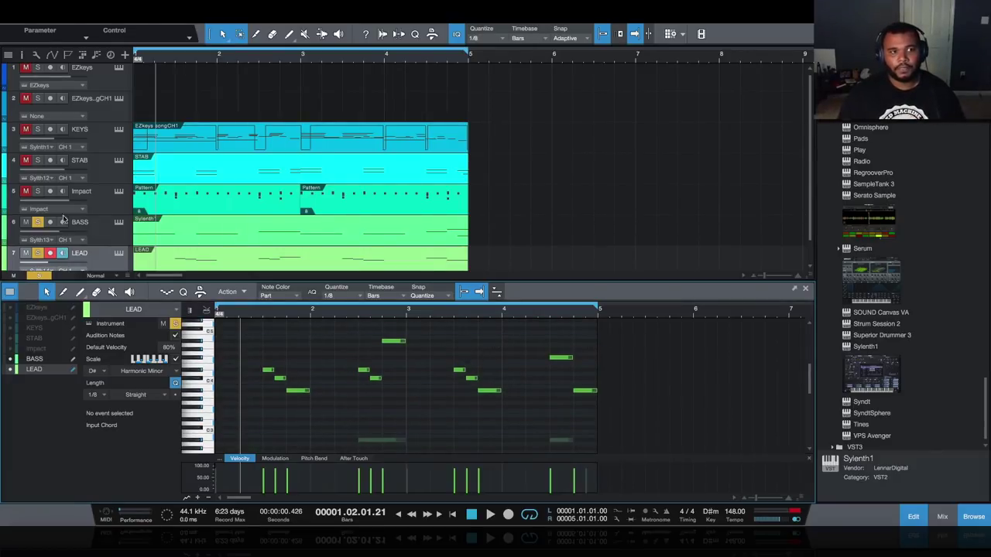
Step: Turn off solo on BASS and LEAD to bring all tracks back into playback
left_click(38, 254)
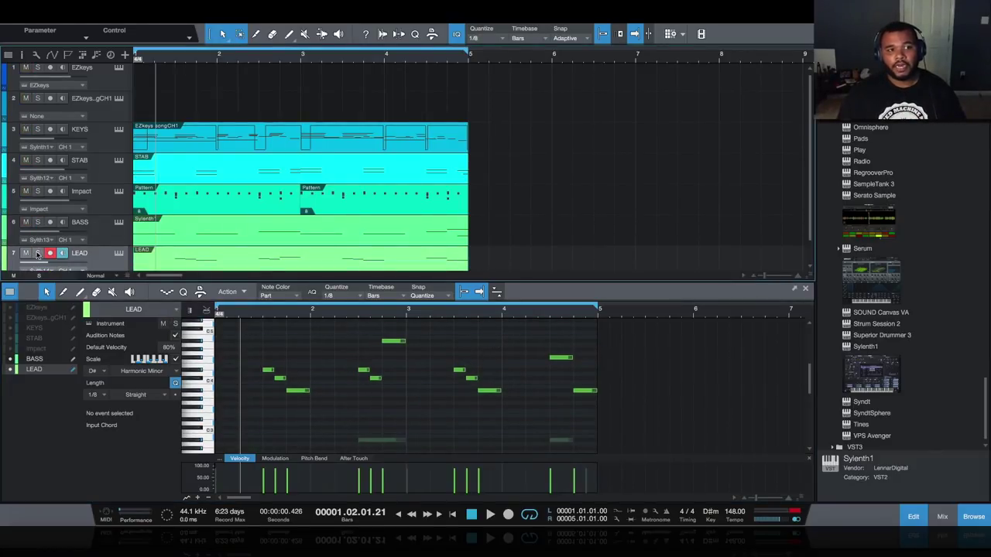
left_click(26, 191)
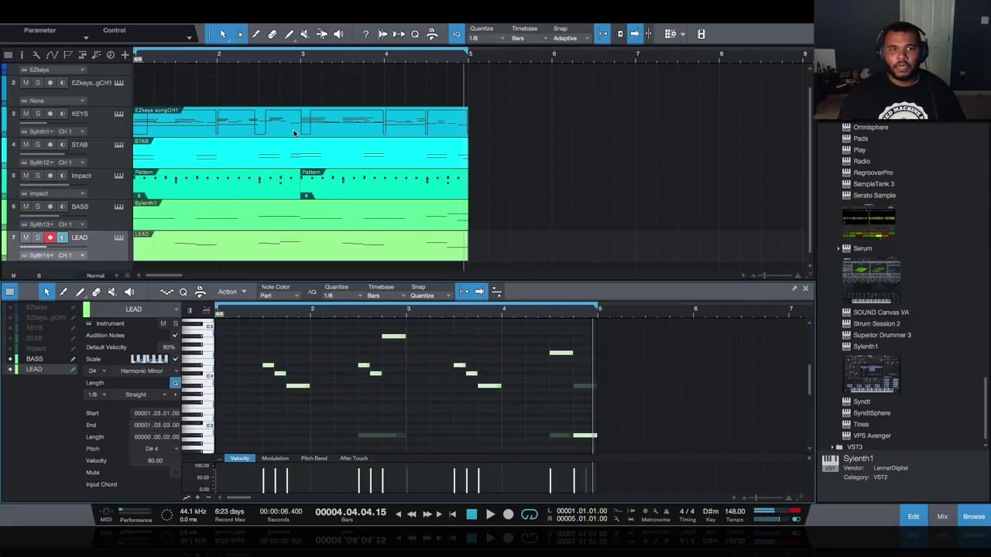
Step: Duplicate the KEYS part to bar 5 and transpose all notes of the copy down one octave
left_click(293, 133)
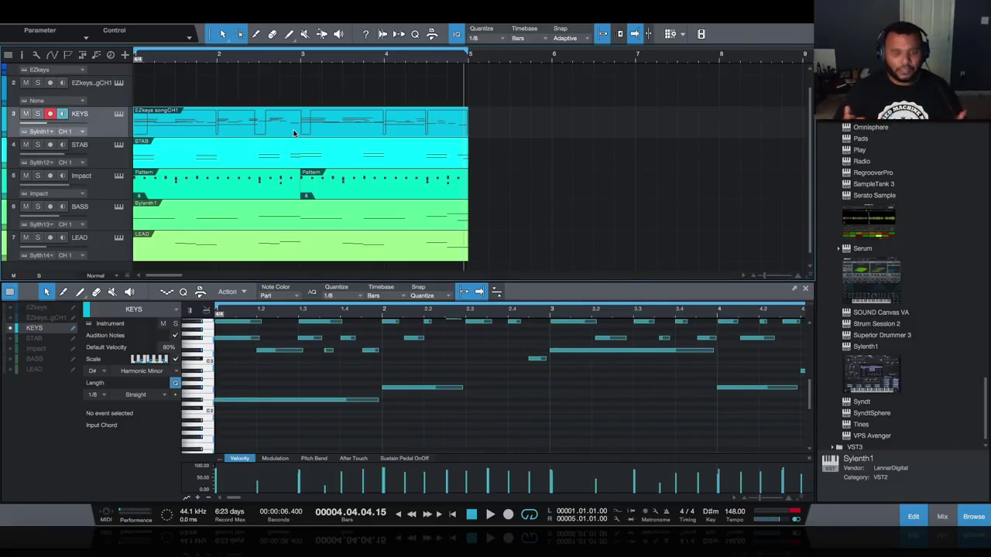
key("d")
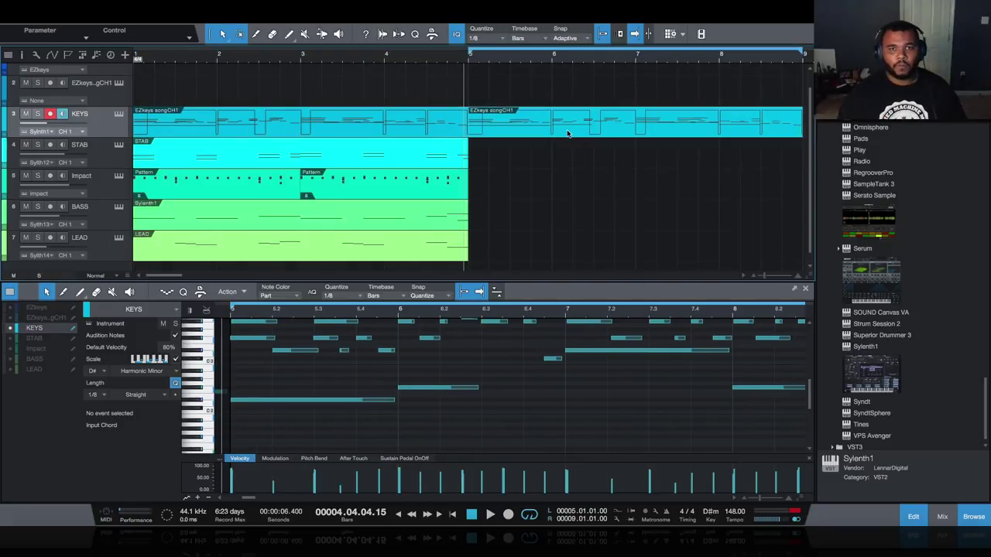
key("ctrl+a")
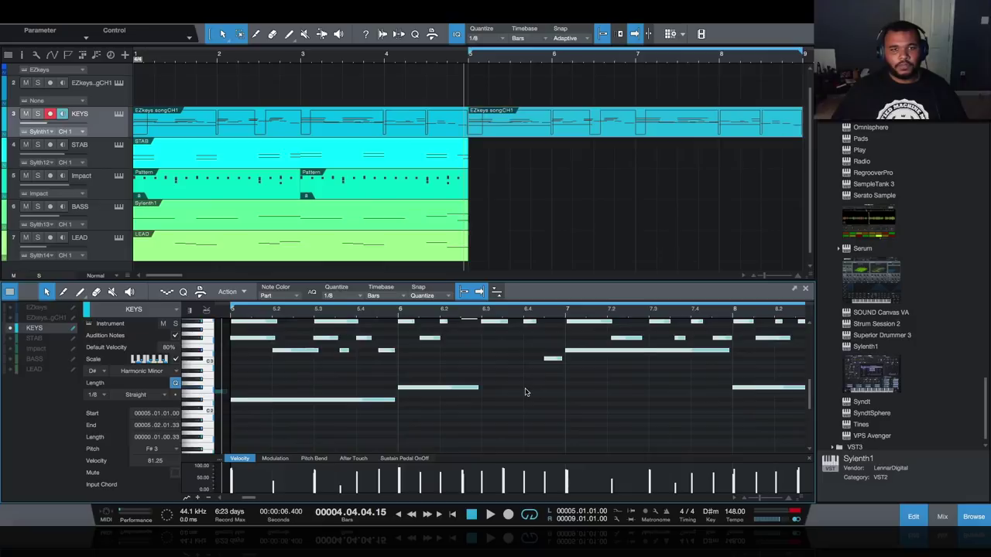
key("alt+shift+Down")
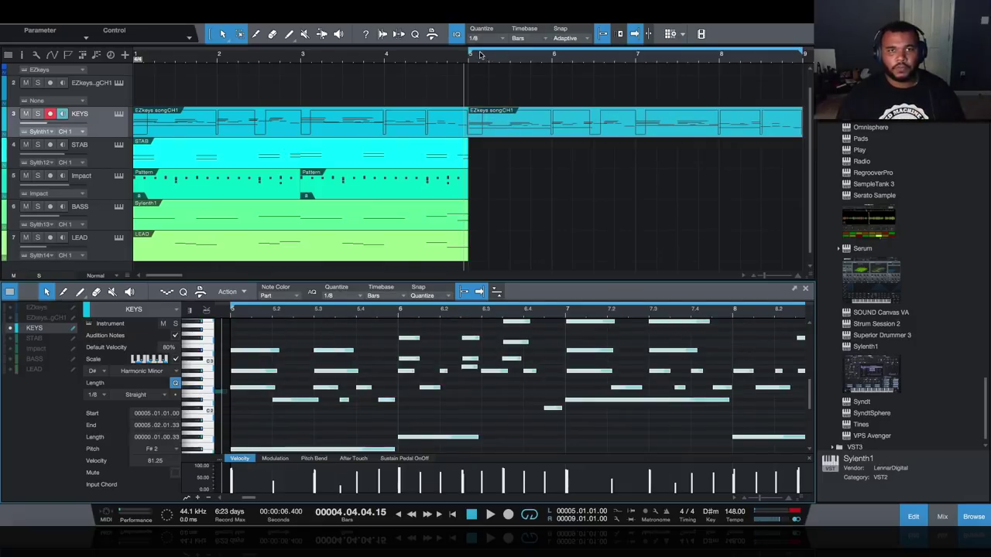
Step: Duplicate the LEAD part and both Impact patterns across bars 5 to 8, with the loop running from bar 1 to bar 9
left_click_drag(472, 54, 137, 54)
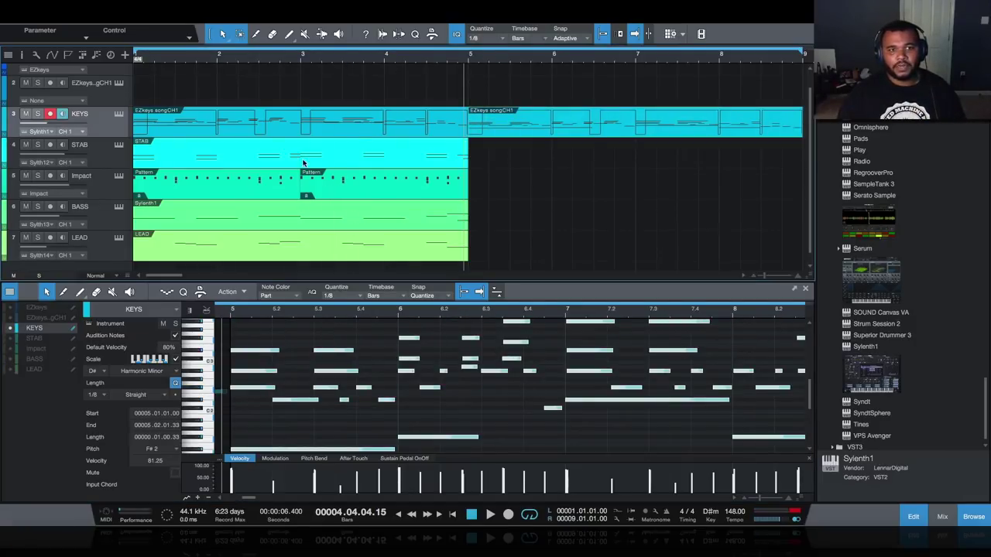
left_click(287, 220)
left_click(293, 254)
scroll(293, 257, "up", 1)
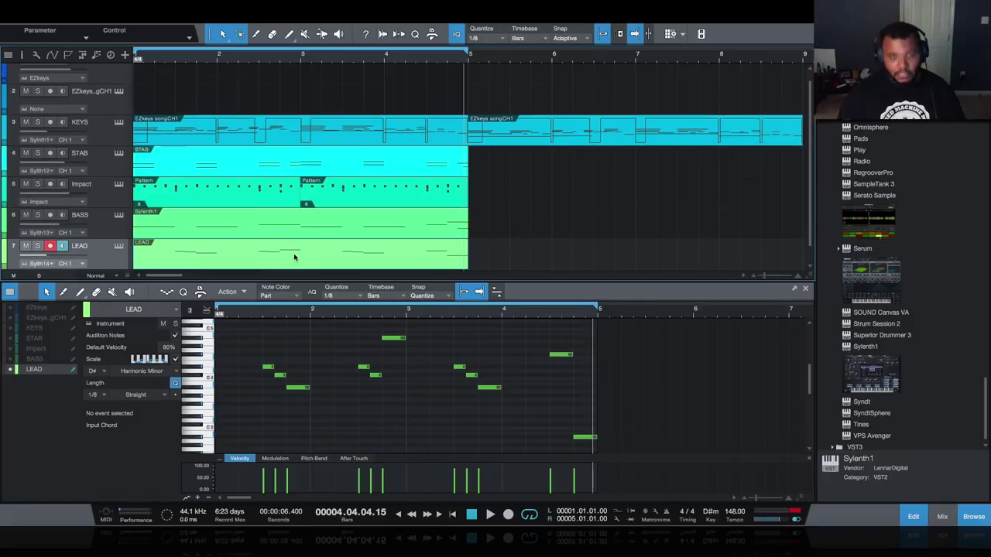
key("d")
left_click_drag(475, 280, 466, 321)
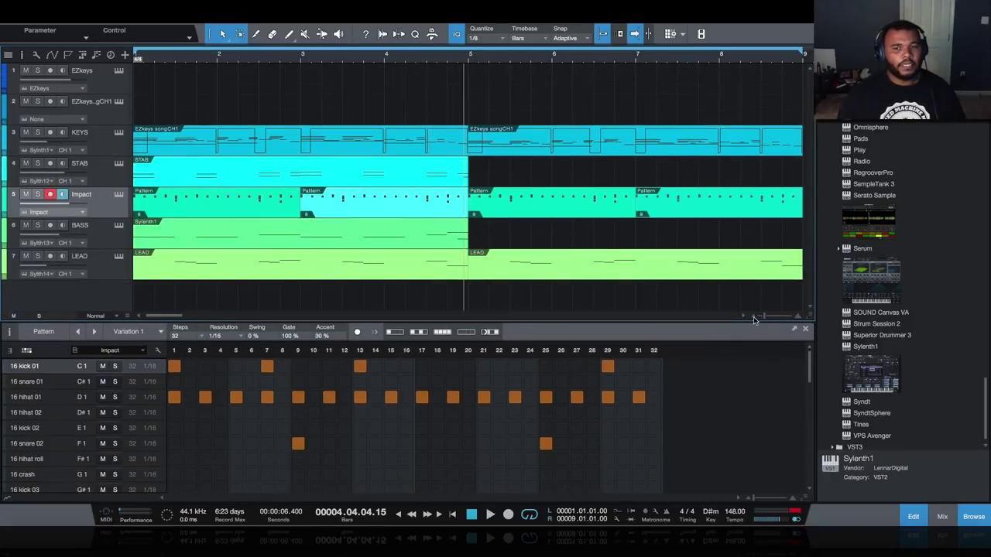
left_click_drag(763, 320, 760, 319)
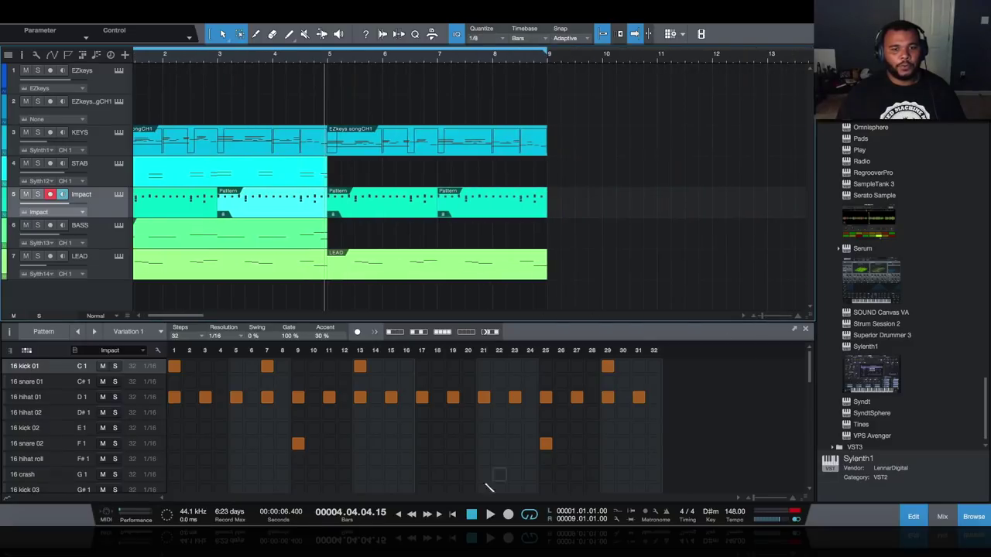
Step: Play the arrangement from the start and duplicate the BASS part to bar 5
left_click(452, 515)
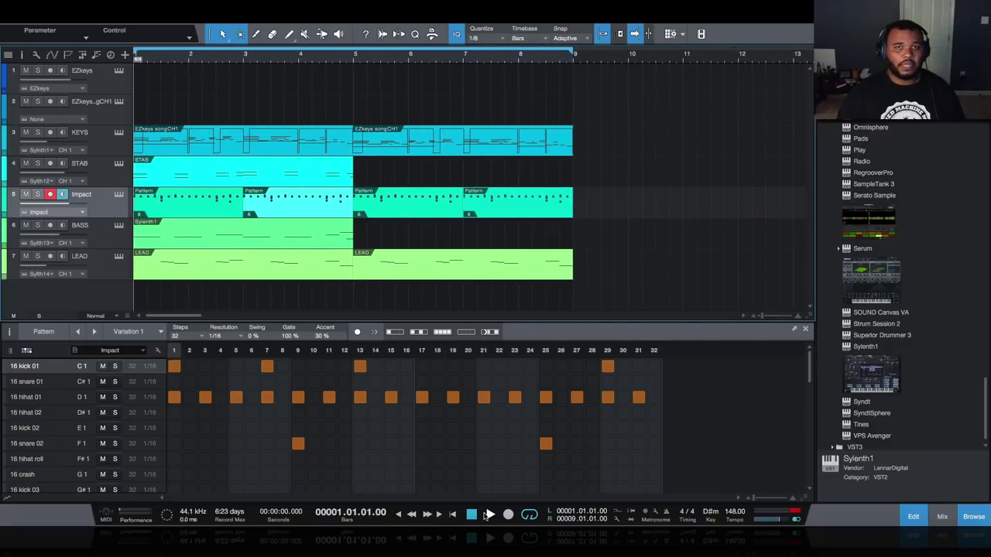
left_click(488, 514)
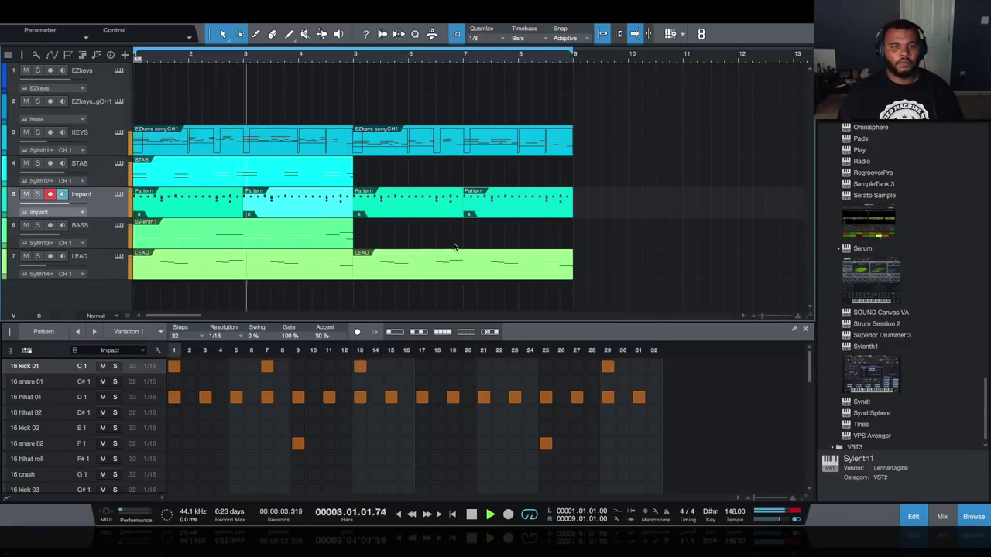
left_click(268, 245)
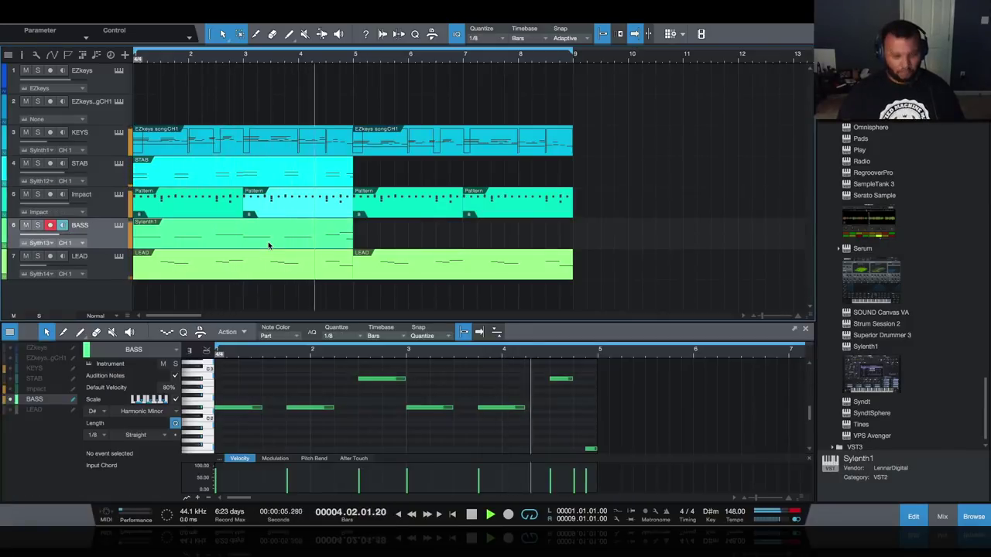
key("d")
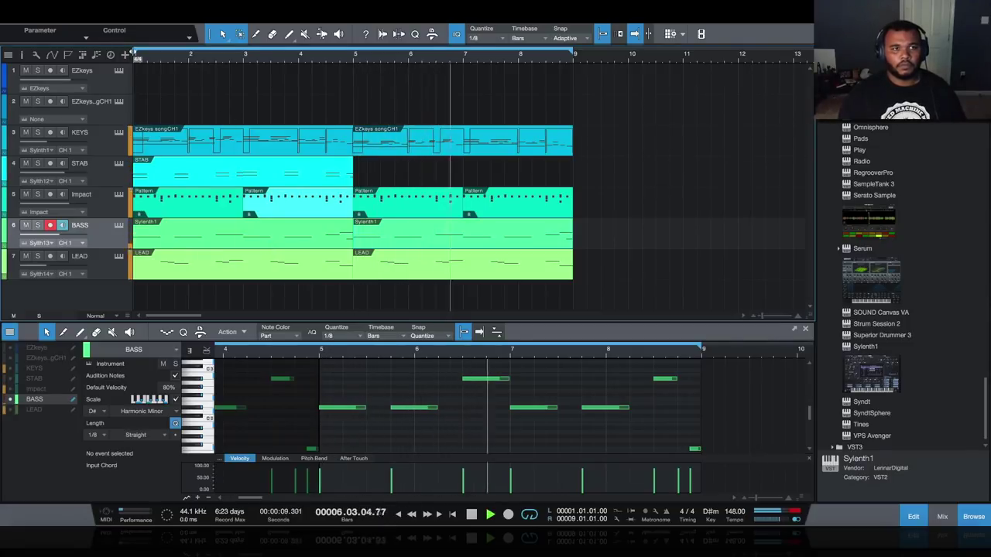
Step: Widen the track list and delete the LEAD part copy at bar 5
left_click_drag(131, 186, 259, 186)
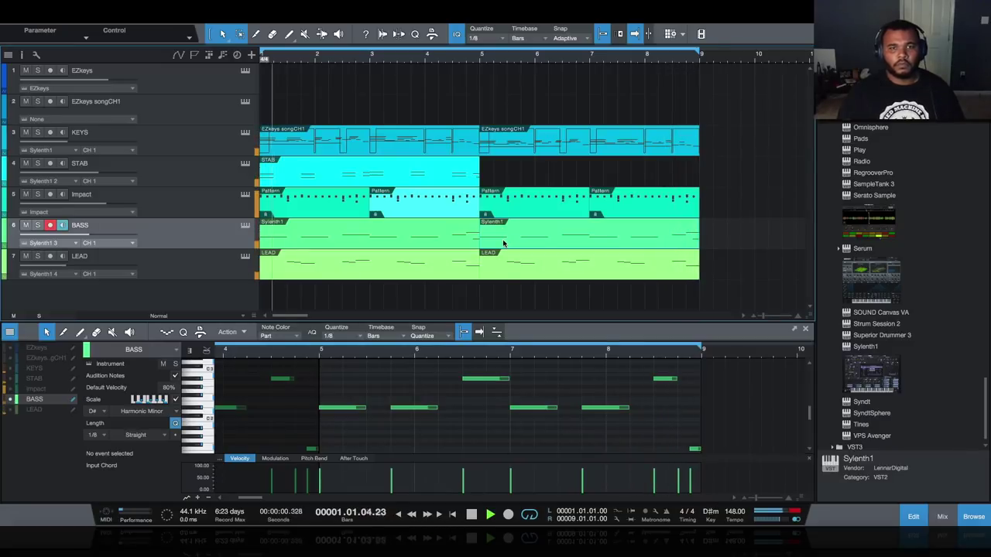
left_click(570, 272)
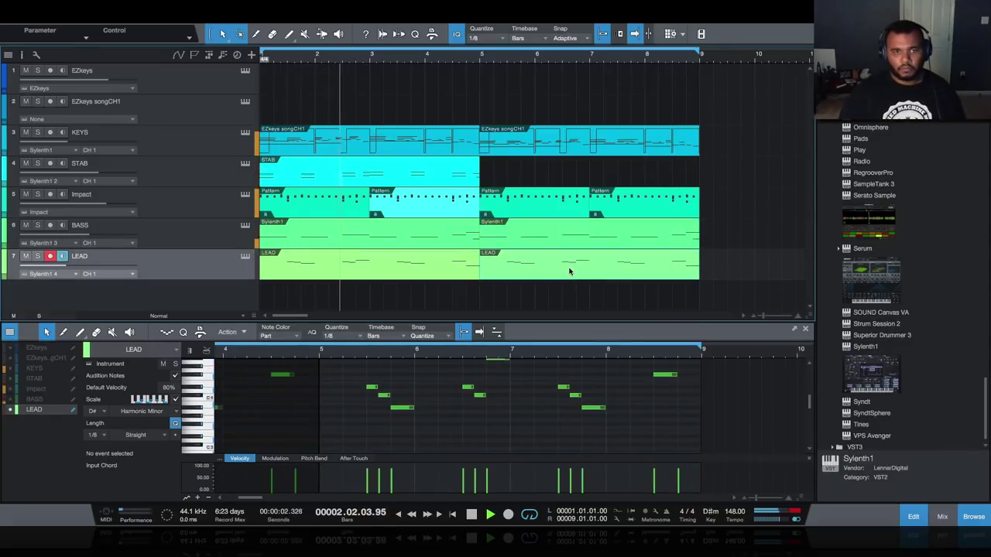
key("Delete")
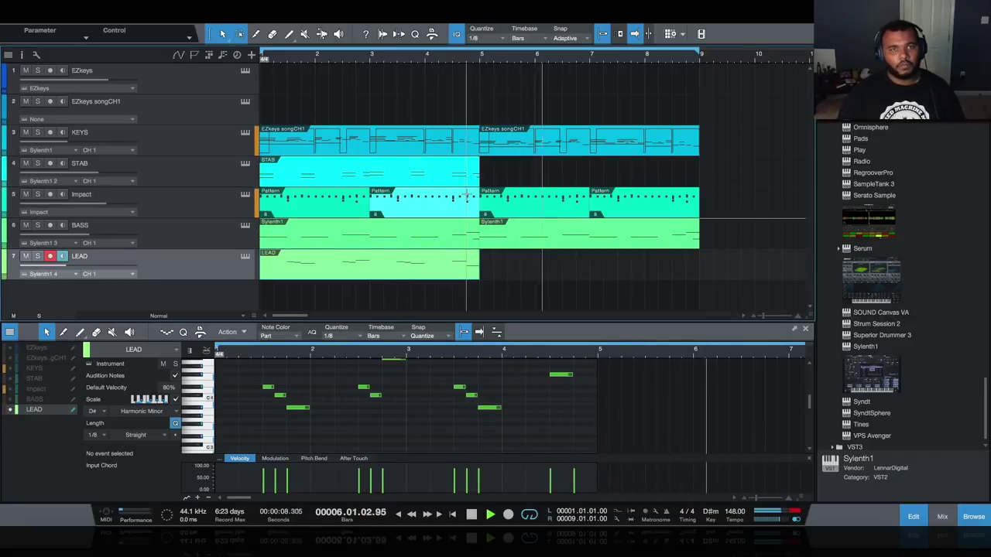
Step: Duplicate the KEYS, Impact and BASS parts of bars 5 to 8 to bar 9, and loop playback from bar 5 to bar 13
key("p")
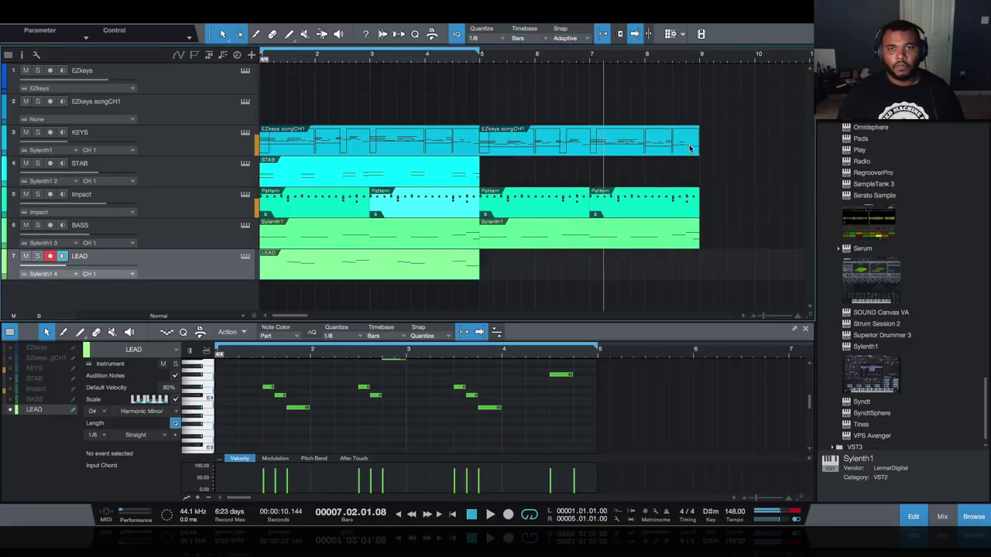
left_click_drag(707, 148, 503, 236)
key("d")
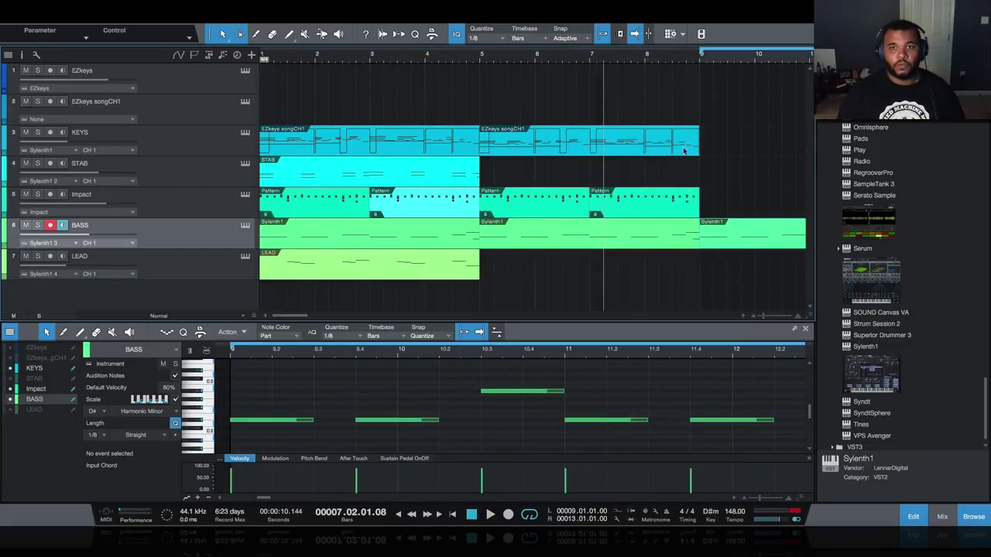
left_click(568, 207)
key("d")
key("w")
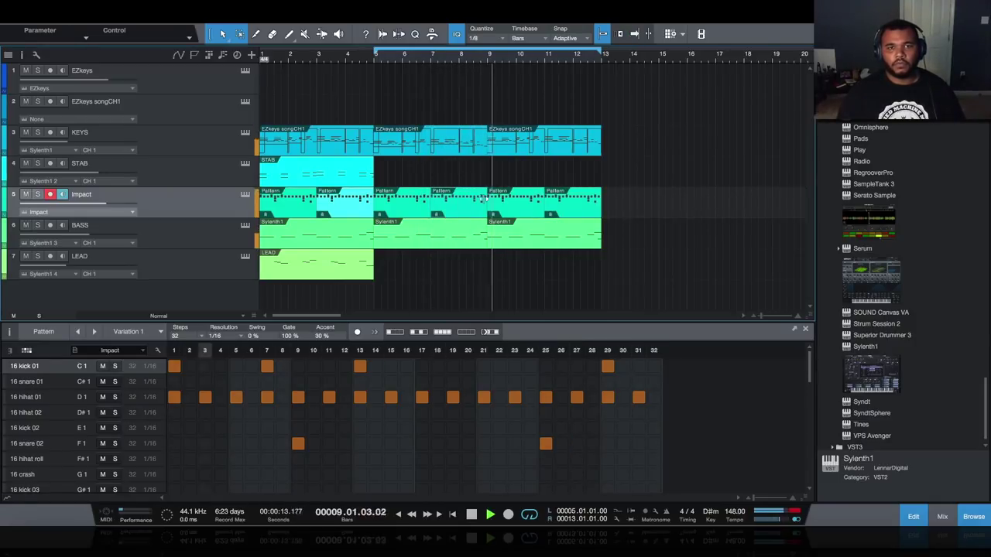
Step: Trim the Impact pattern's end just before bar 9 and the last KEYS part just before bar 13, with the loop starting at bar 1
left_click_drag(485, 199, 480, 202)
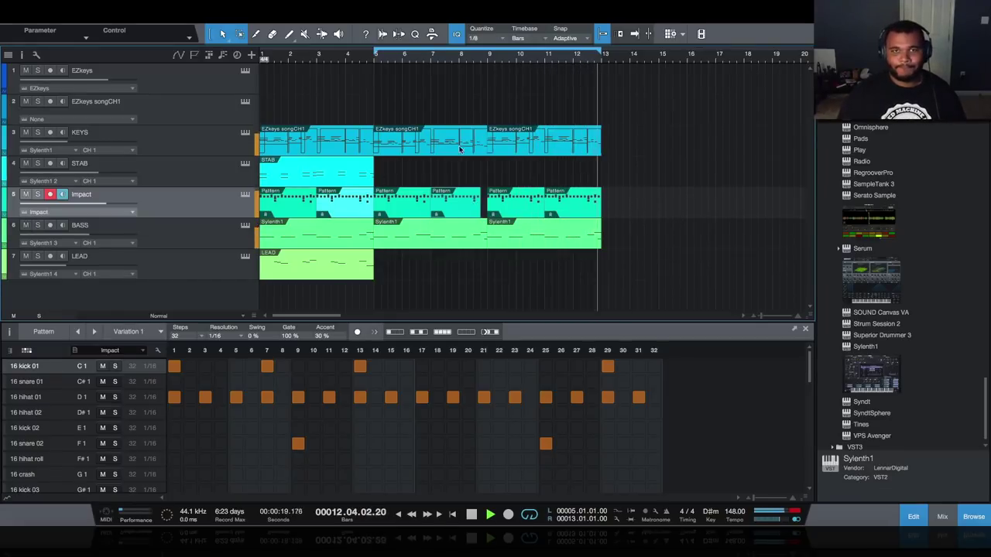
left_click_drag(375, 53, 263, 53)
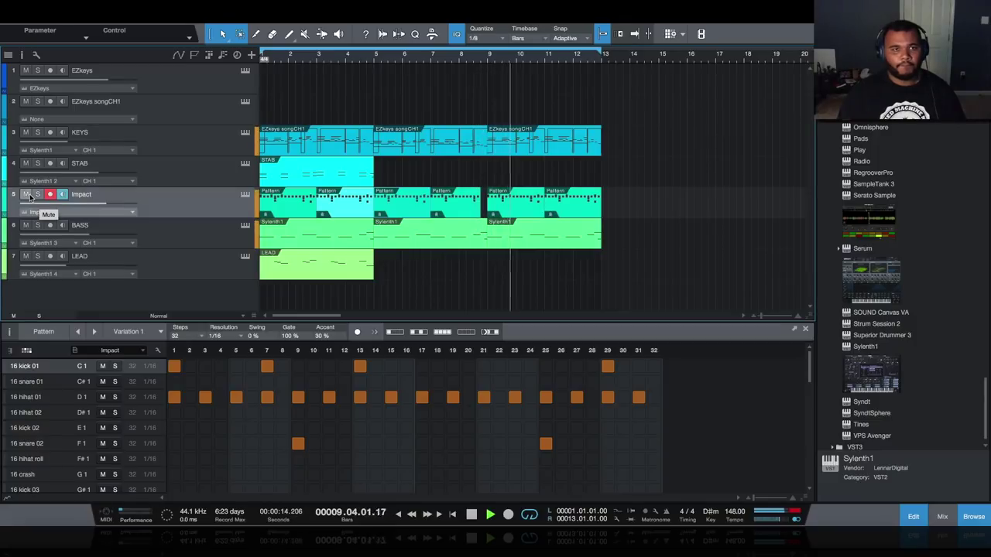
mouse_move(602, 146)
left_mouse_down()
mouse_move(584, 147)
mouse_move(594, 147)
left_mouse_up()
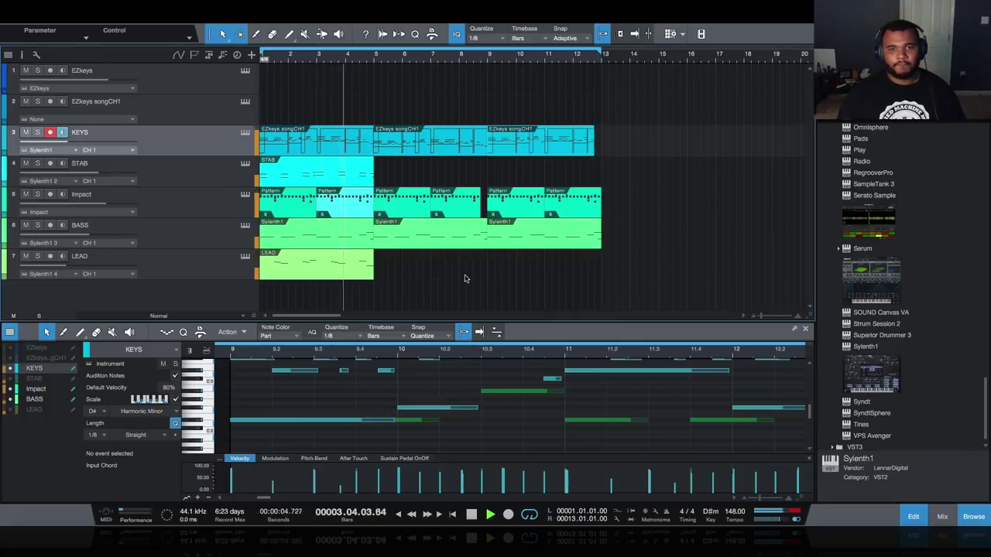
key("f")
key("space")
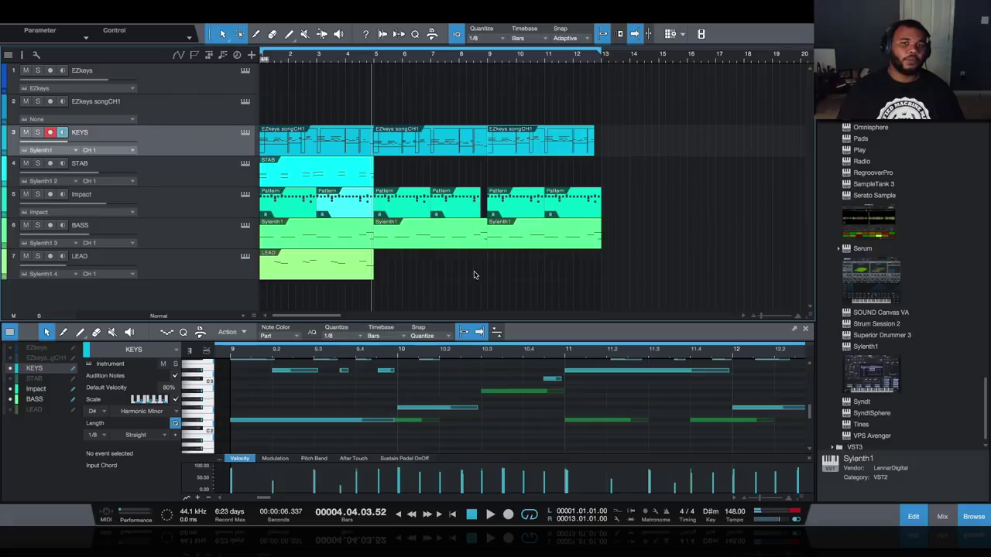
Step: Open the Impact pattern at bar 3, show its variations and rename Variation 1 as VERSE
double_click(342, 216)
left_click(11, 332)
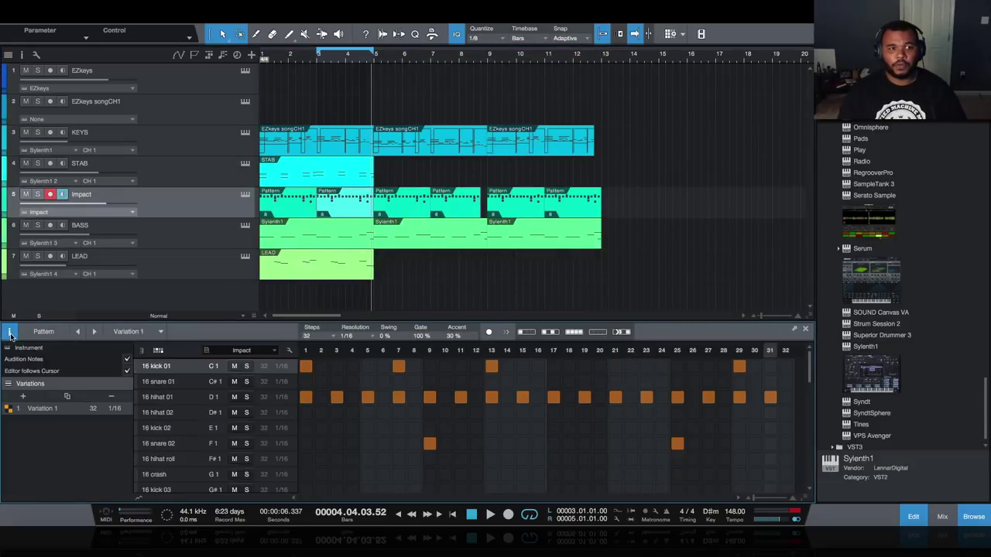
double_click(42, 409)
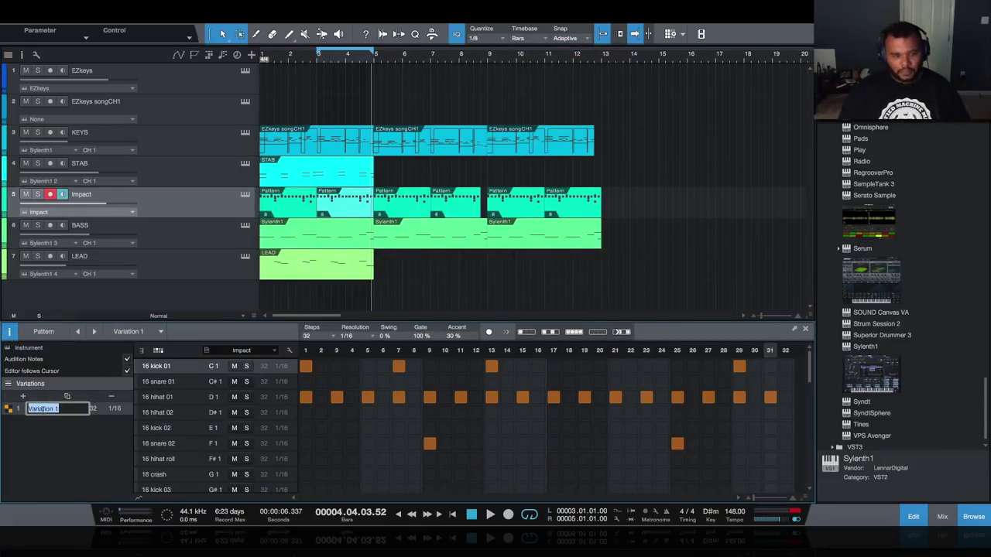
type("VERSE")
key("Return")
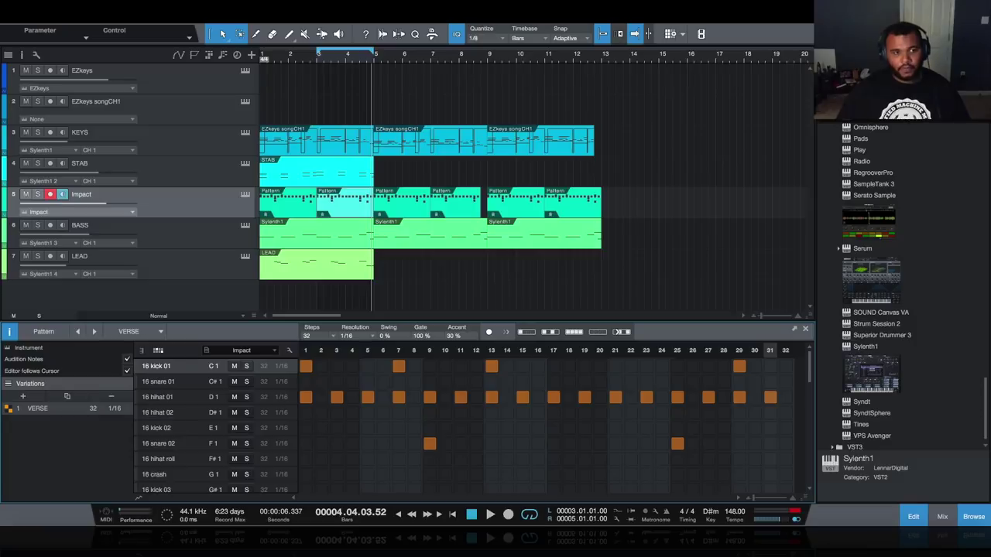
Step: Duplicate the VERSE variation for the bar 3 pattern and add 16 hihat 01 hits on steps 2, 4 and 20
left_click(62, 397)
left_click(599, 398)
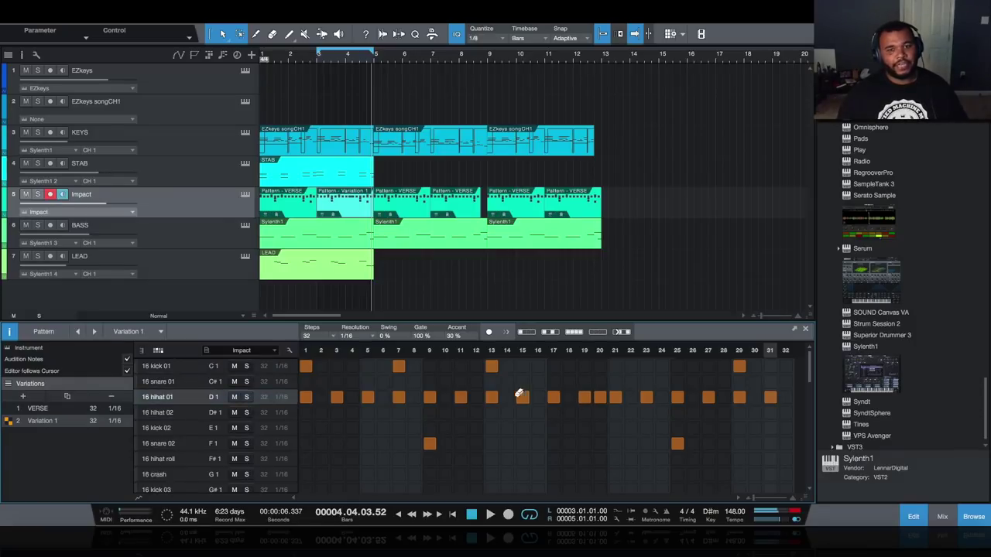
left_click(321, 397)
left_click(352, 397)
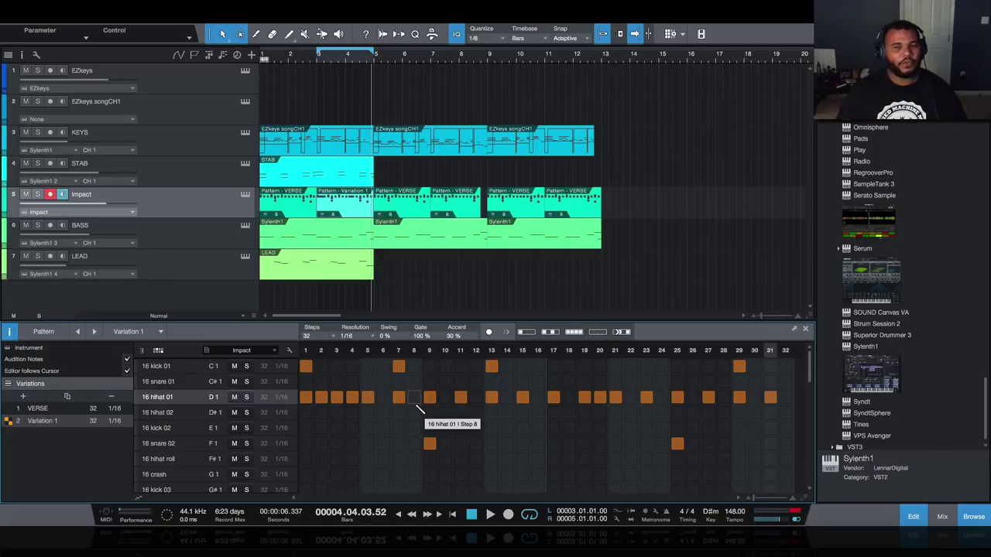
key("Up")
key("Up")
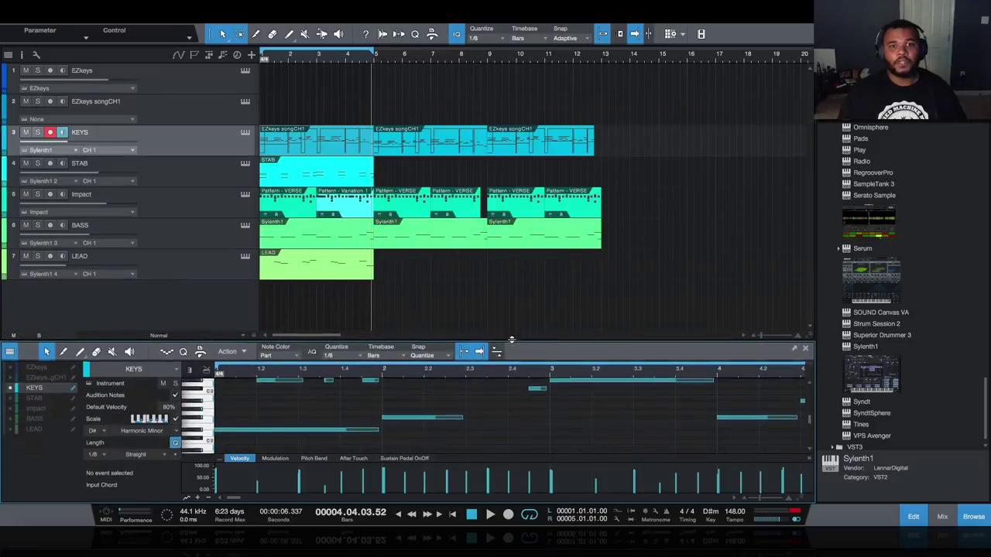